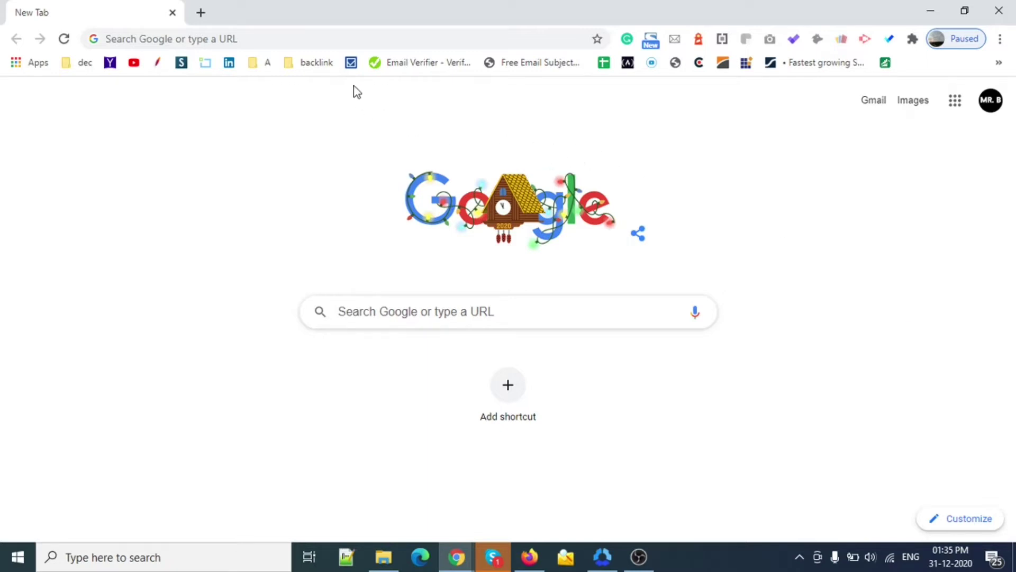
- Search Google for 'namecheap' using the suggestion and scroll the results to the namecheap.com link
{"action": "left_click", "coordinate": [389, 39]}
{"action": "type", "text": "namec"}
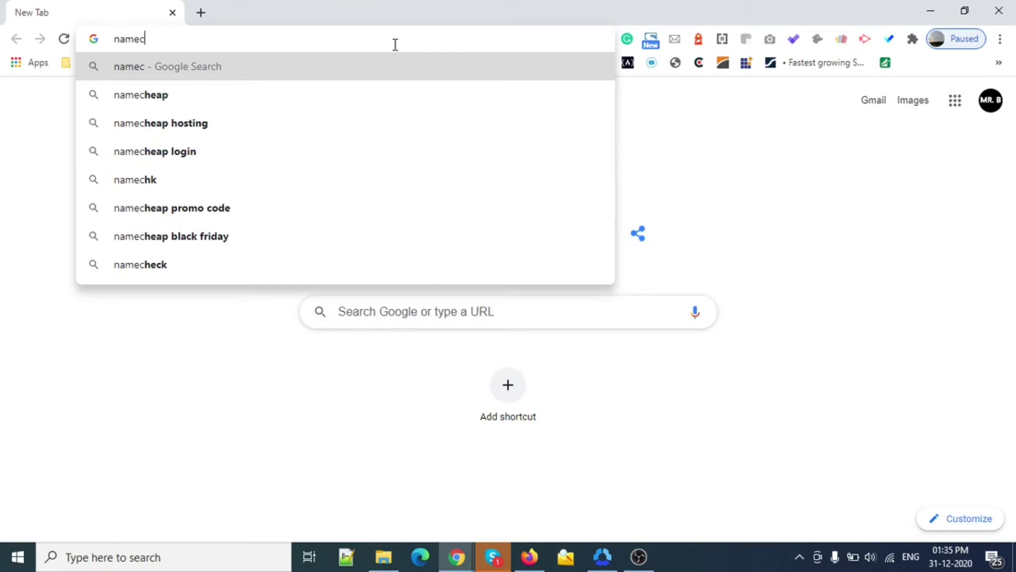
{"action": "key", "text": "Down"}
{"action": "key", "text": "Return"}
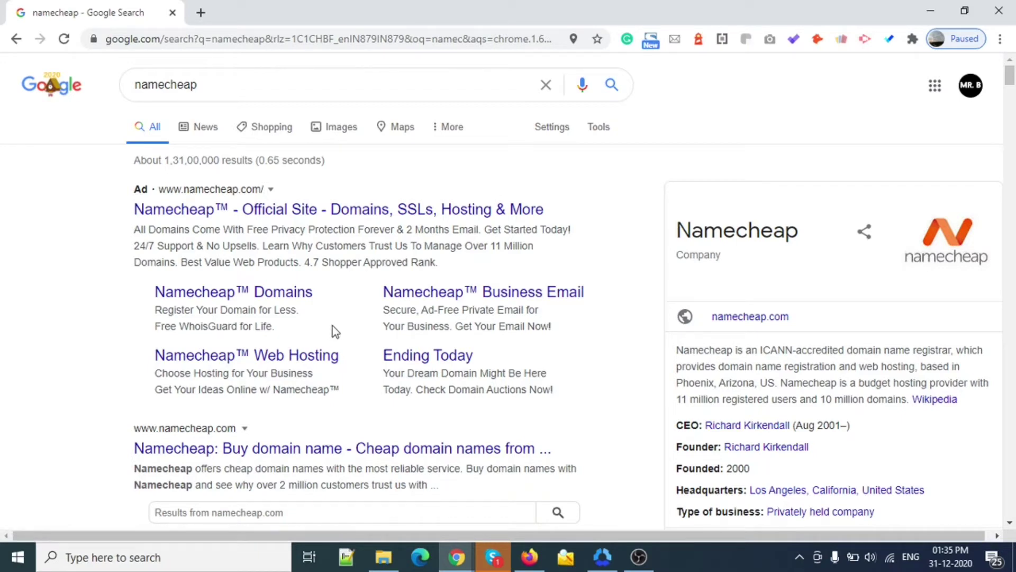
{"action": "scroll", "coordinate": [367, 338], "scroll_direction": "down", "scroll_amount": 1}
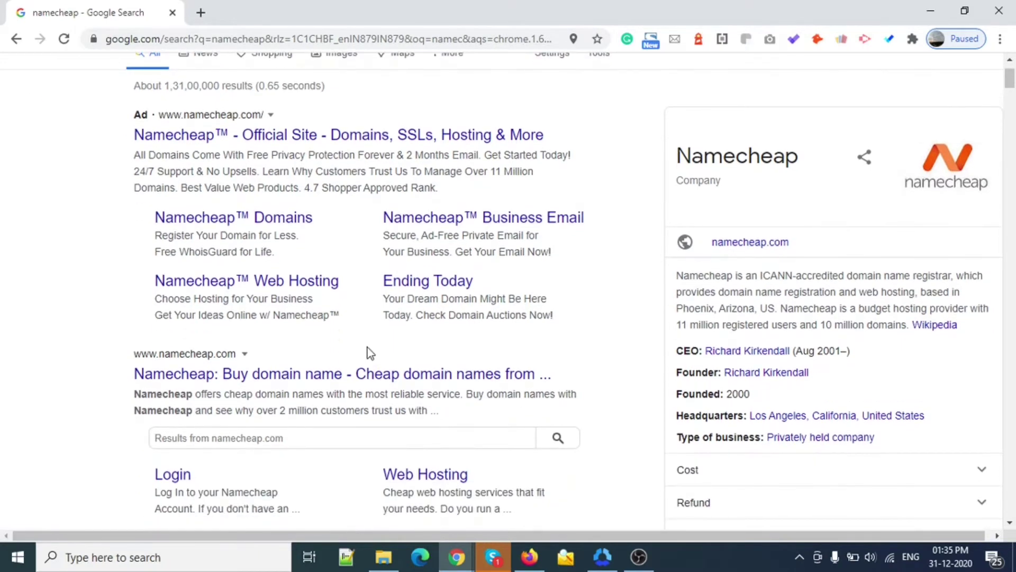
{"action": "scroll", "coordinate": [369, 353], "scroll_direction": "down", "scroll_amount": 1}
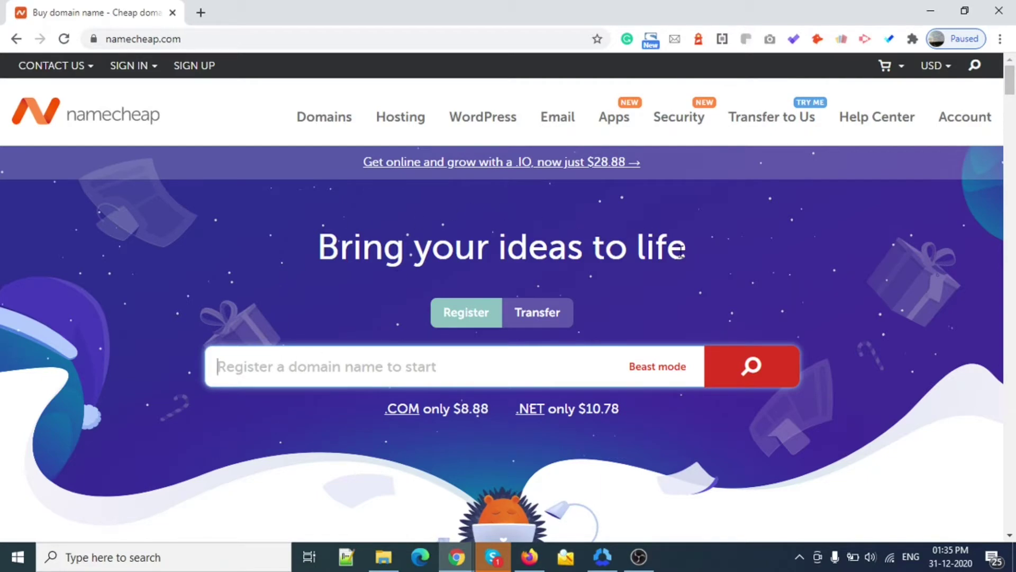
- Highlight the $8.88 .COM price, then review top deals like .CO at $5.98/yr and .EU at $2.98/yr
{"action": "scroll", "coordinate": [249, 227], "scroll_direction": "down", "scroll_amount": 7}
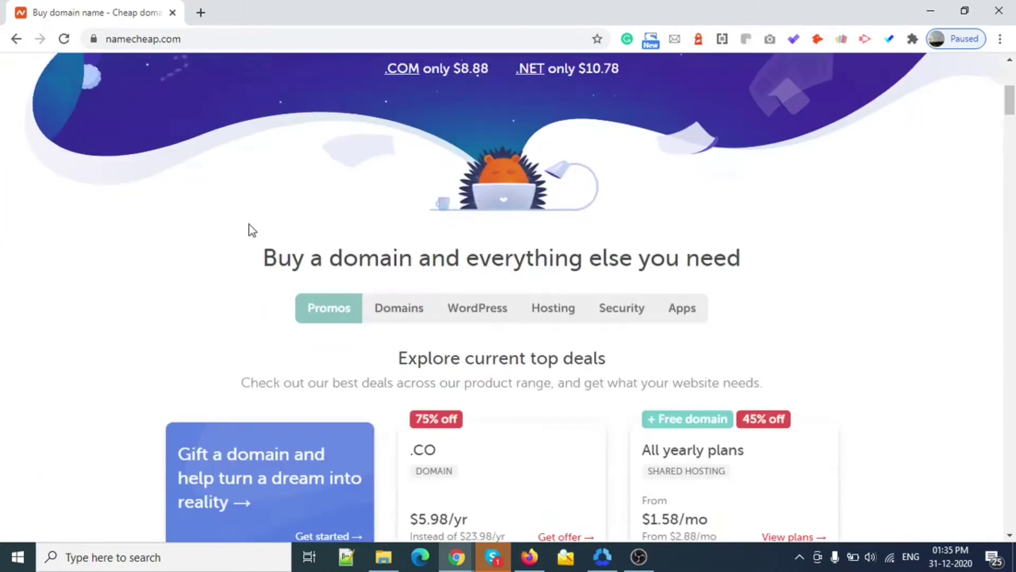
{"action": "scroll", "coordinate": [380, 258], "scroll_direction": "down", "scroll_amount": 1}
{"action": "scroll", "coordinate": [381, 255], "scroll_direction": "up", "scroll_amount": 8}
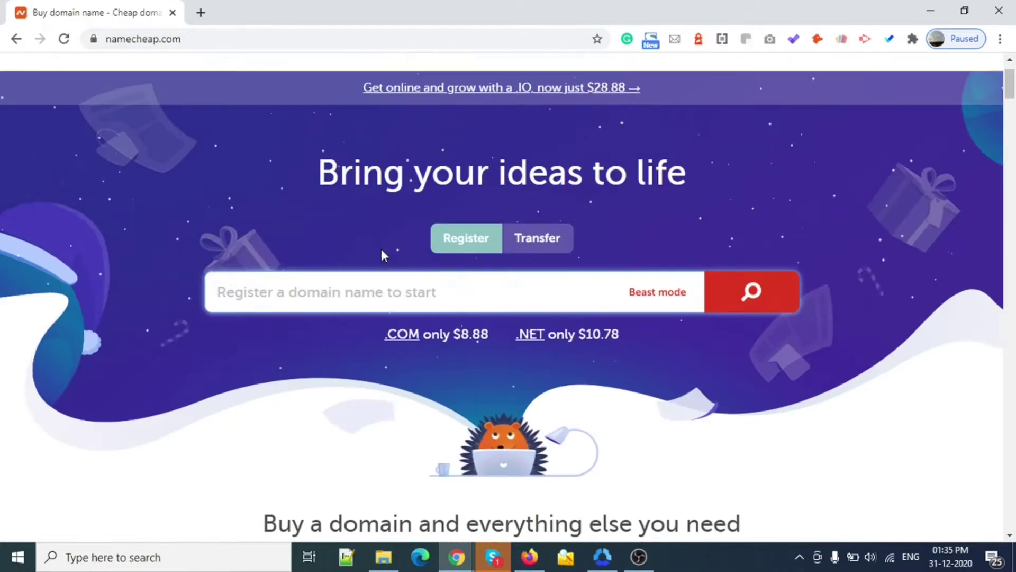
{"action": "scroll", "coordinate": [399, 248], "scroll_direction": "down", "scroll_amount": 4}
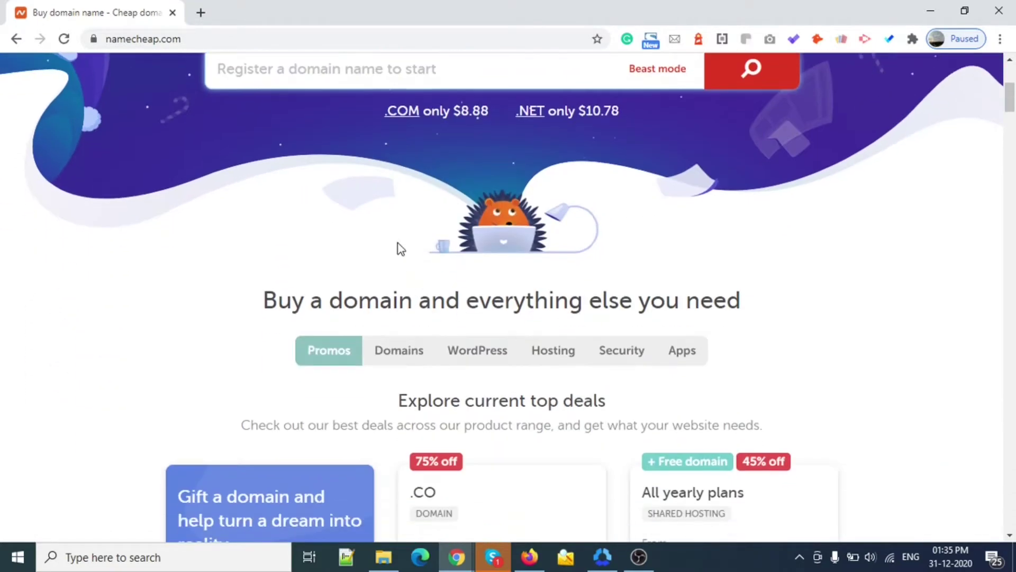
{"action": "scroll", "coordinate": [403, 154], "scroll_direction": "up", "scroll_amount": 6}
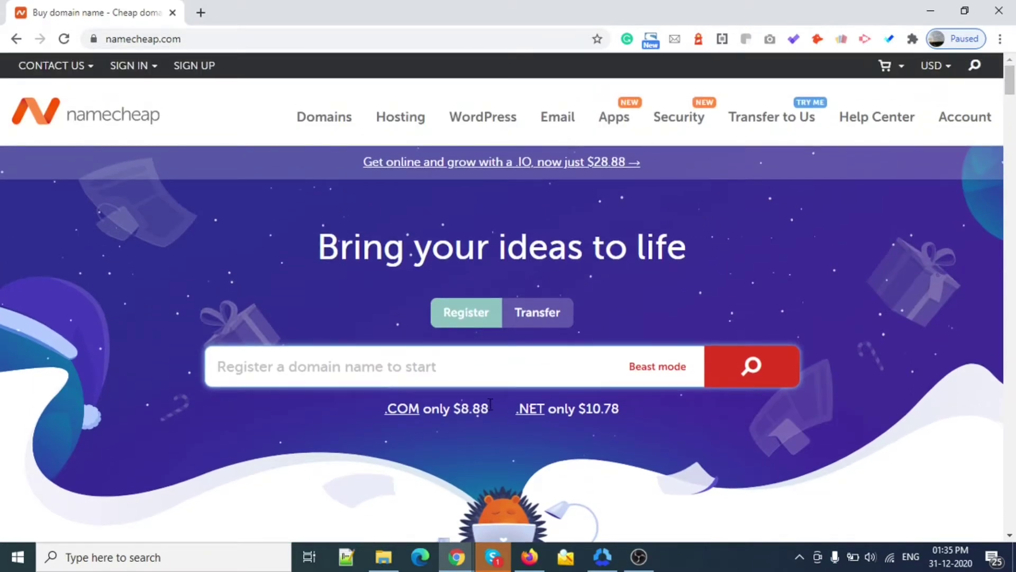
{"action": "left_click_drag", "start_coordinate": [490, 410], "coordinate": [456, 403]}
{"action": "scroll", "coordinate": [827, 367], "scroll_direction": "down", "scroll_amount": 6}
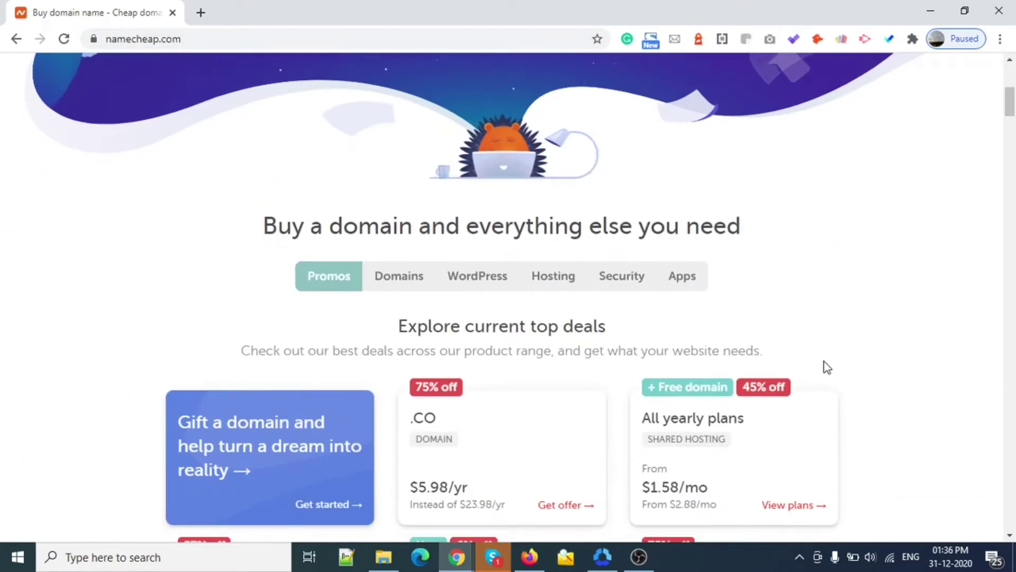
{"action": "scroll", "coordinate": [799, 349], "scroll_direction": "down", "scroll_amount": 7}
{"action": "scroll", "coordinate": [786, 338], "scroll_direction": "up", "scroll_amount": 4}
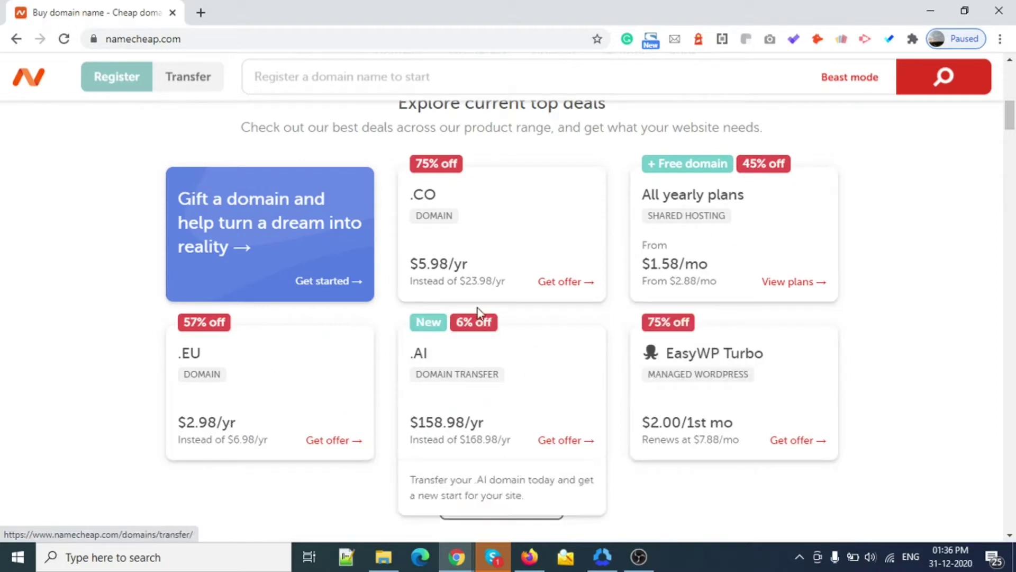
{"action": "scroll", "coordinate": [524, 281], "scroll_direction": "down", "scroll_amount": 4}
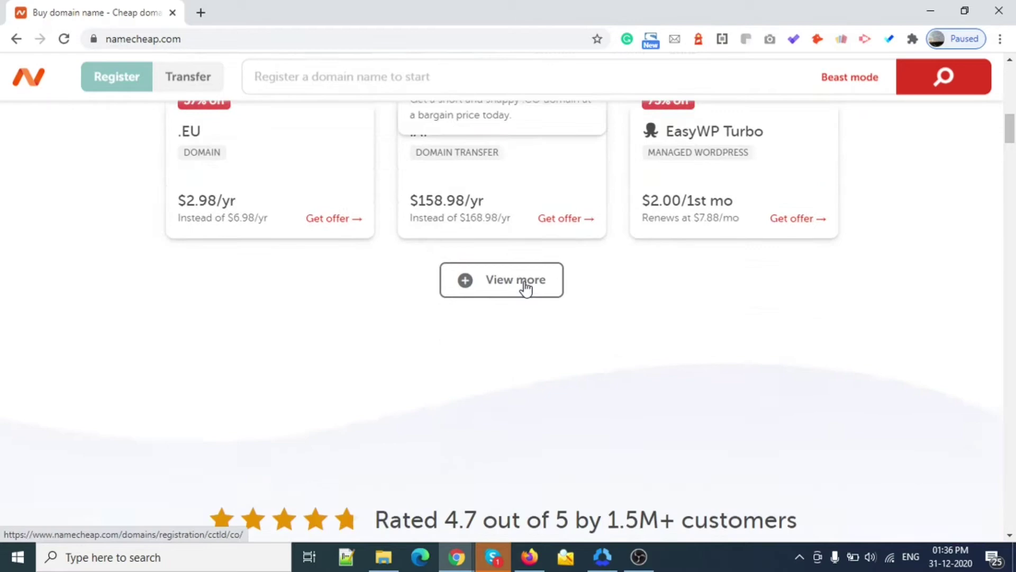
{"action": "scroll", "coordinate": [524, 286], "scroll_direction": "up", "scroll_amount": 4}
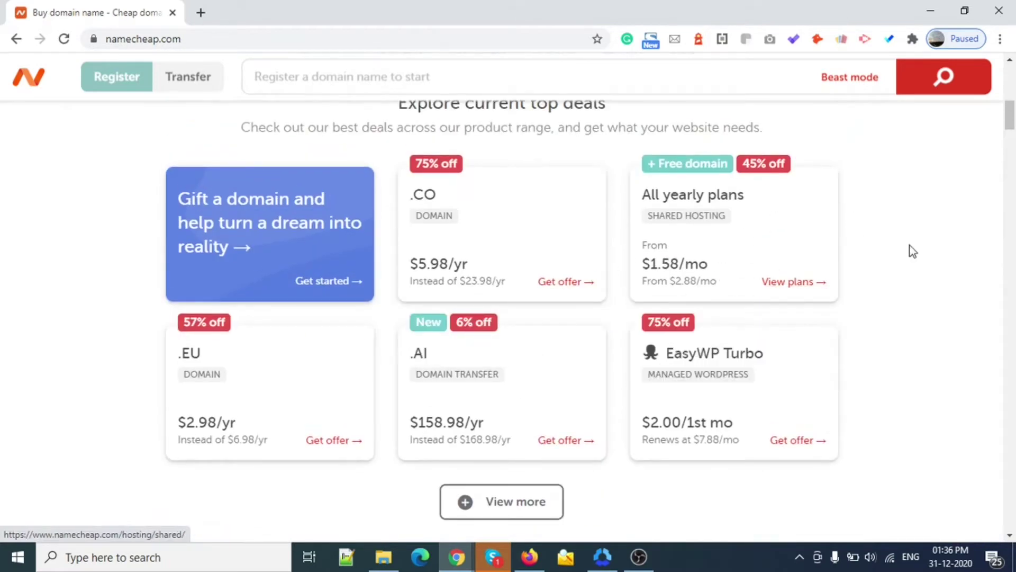
{"action": "scroll", "coordinate": [906, 274], "scroll_direction": "down", "scroll_amount": 1}
{"action": "scroll", "coordinate": [694, 313], "scroll_direction": "down", "scroll_amount": 10}
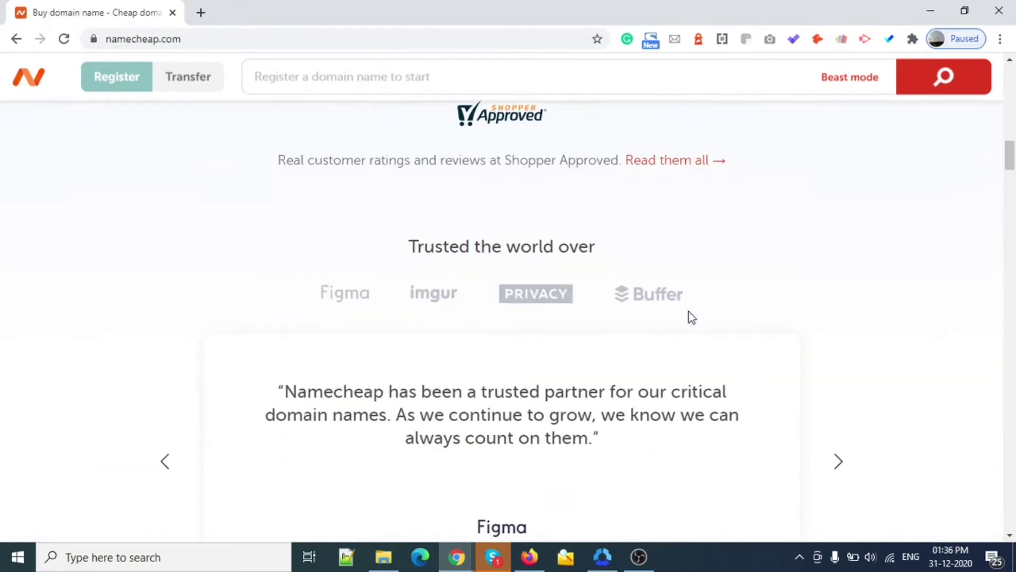
{"action": "scroll", "coordinate": [694, 318], "scroll_direction": "down", "scroll_amount": 20}
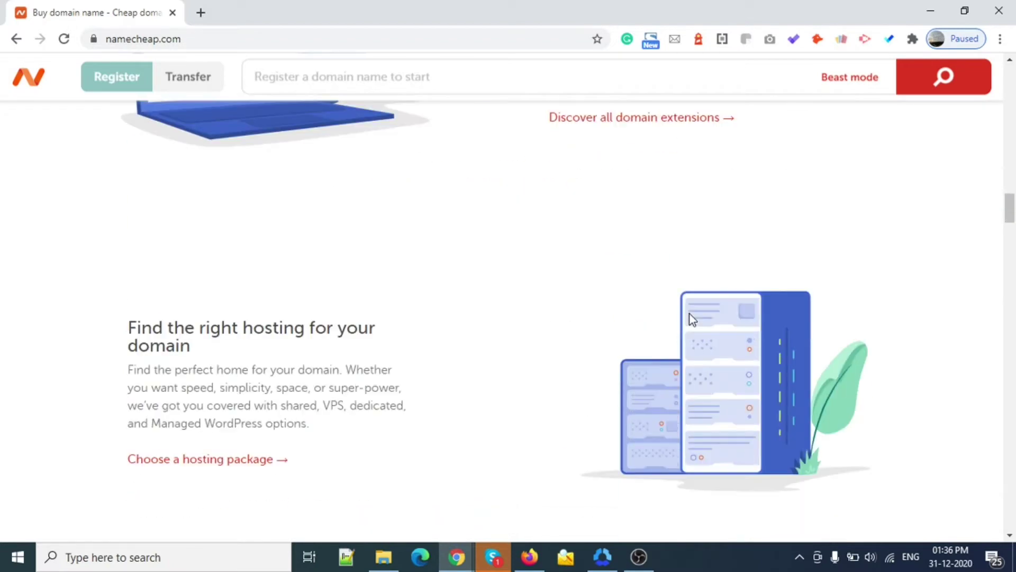
{"action": "scroll", "coordinate": [691, 315], "scroll_direction": "up", "scroll_amount": 12}
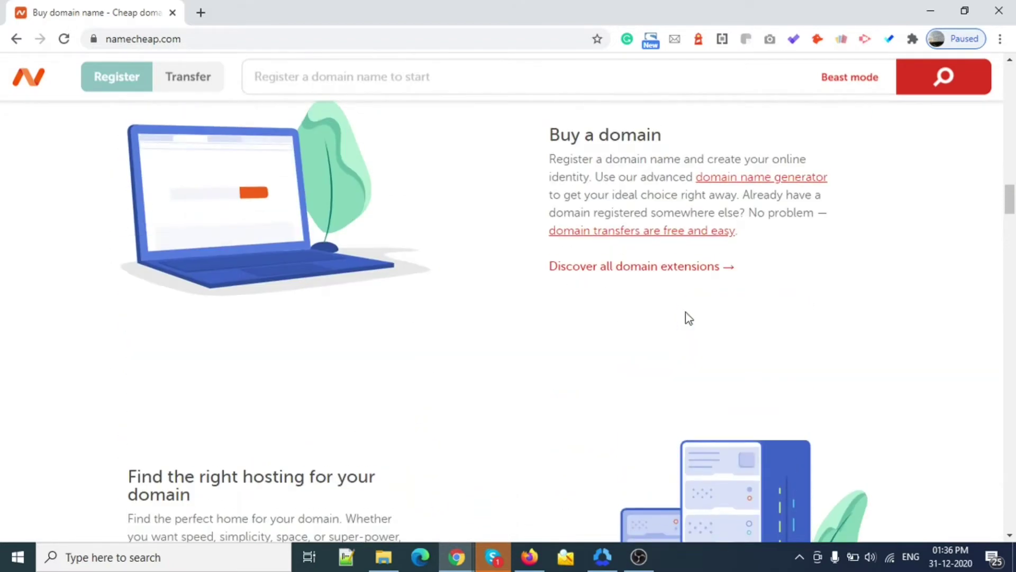
{"action": "scroll", "coordinate": [685, 313], "scroll_direction": "down", "scroll_amount": 10}
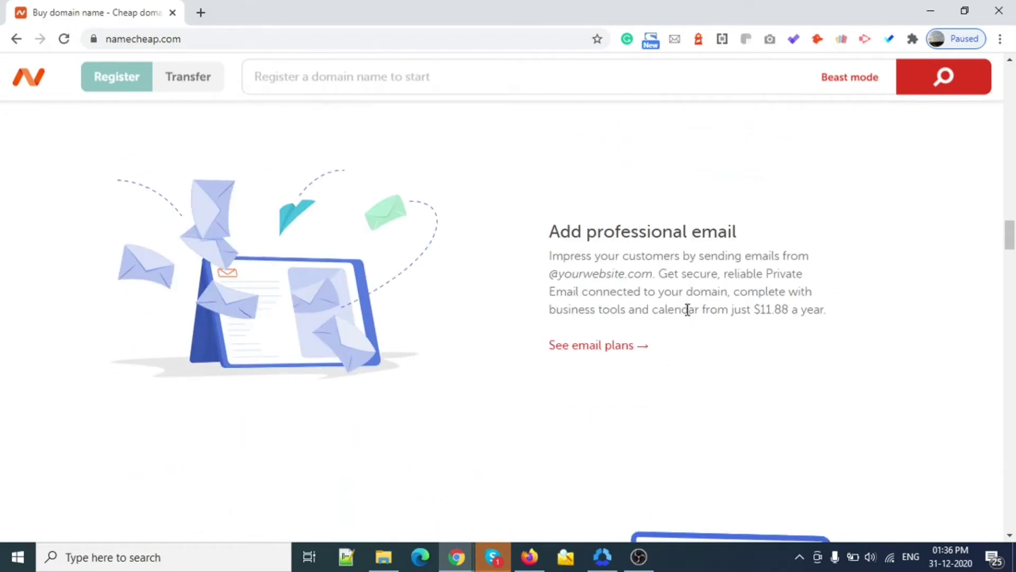
{"action": "scroll", "coordinate": [689, 312], "scroll_direction": "down", "scroll_amount": 6}
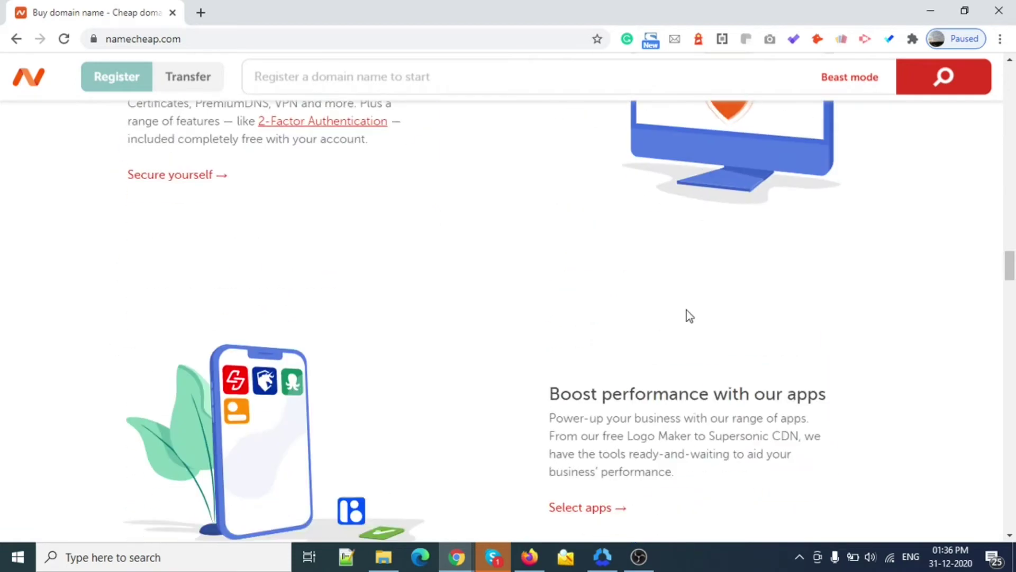
{"action": "scroll", "coordinate": [566, 328], "scroll_direction": "up", "scroll_amount": 6}
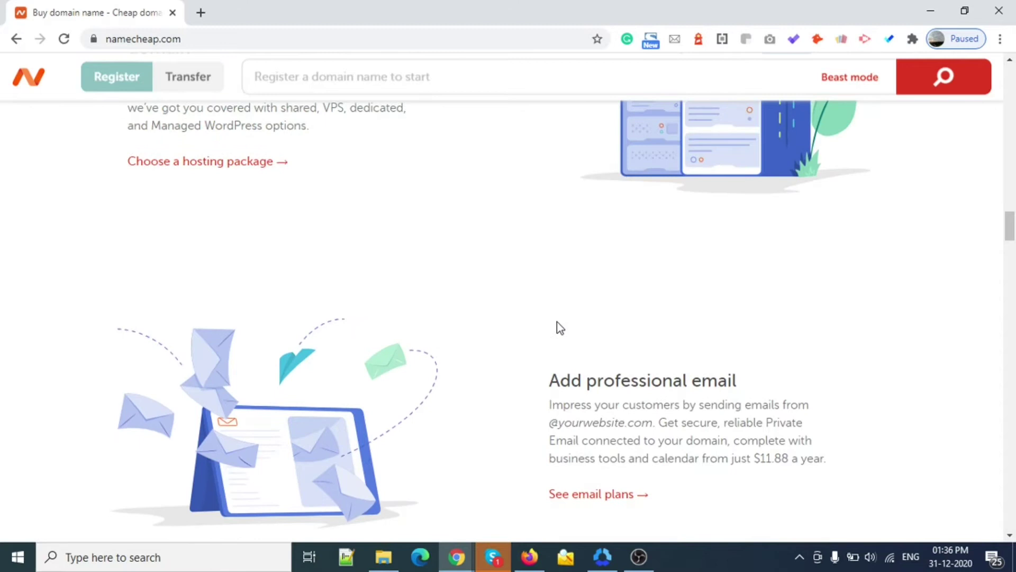
{"action": "scroll", "coordinate": [555, 260], "scroll_direction": "up", "scroll_amount": 5}
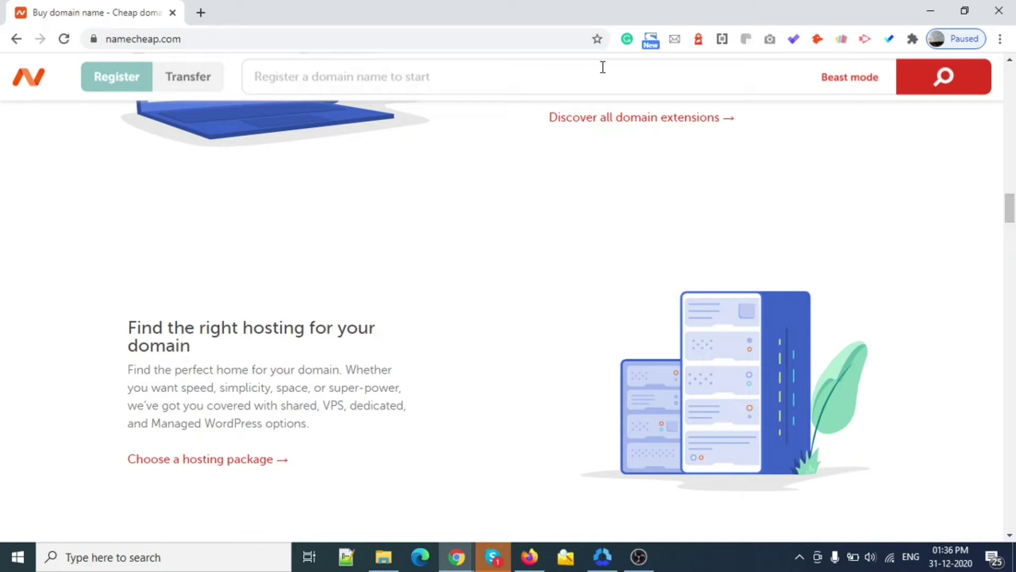
{"action": "scroll", "coordinate": [576, 308], "scroll_direction": "up", "scroll_amount": 6}
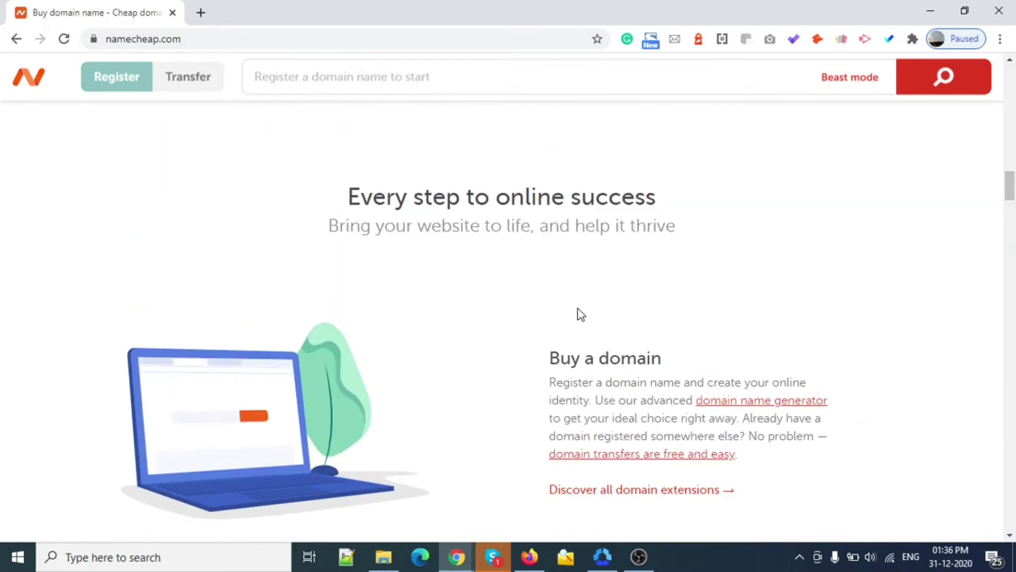
{"action": "scroll", "coordinate": [598, 331], "scroll_direction": "up", "scroll_amount": 10}
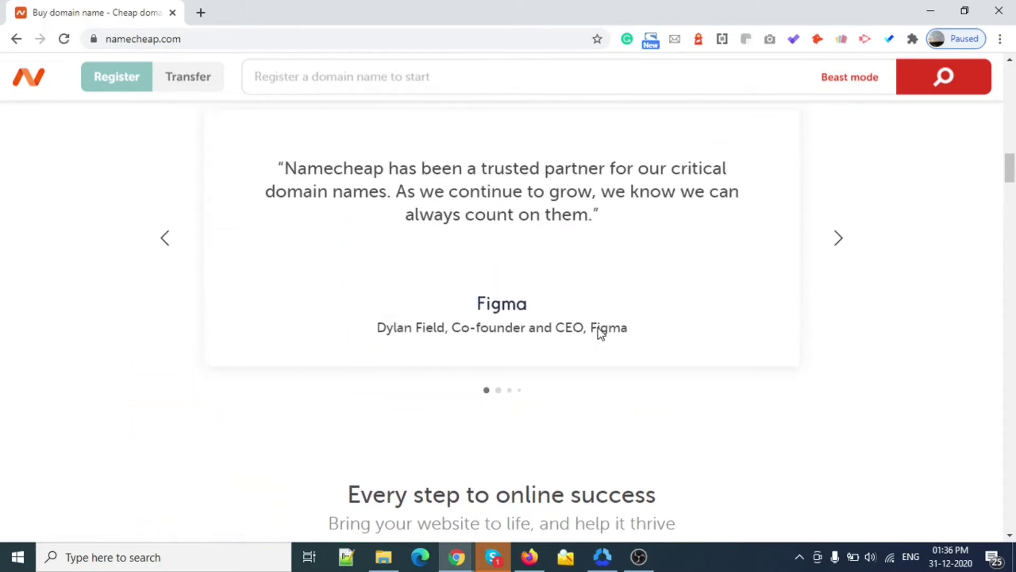
{"action": "scroll", "coordinate": [577, 286], "scroll_direction": "up", "scroll_amount": 5}
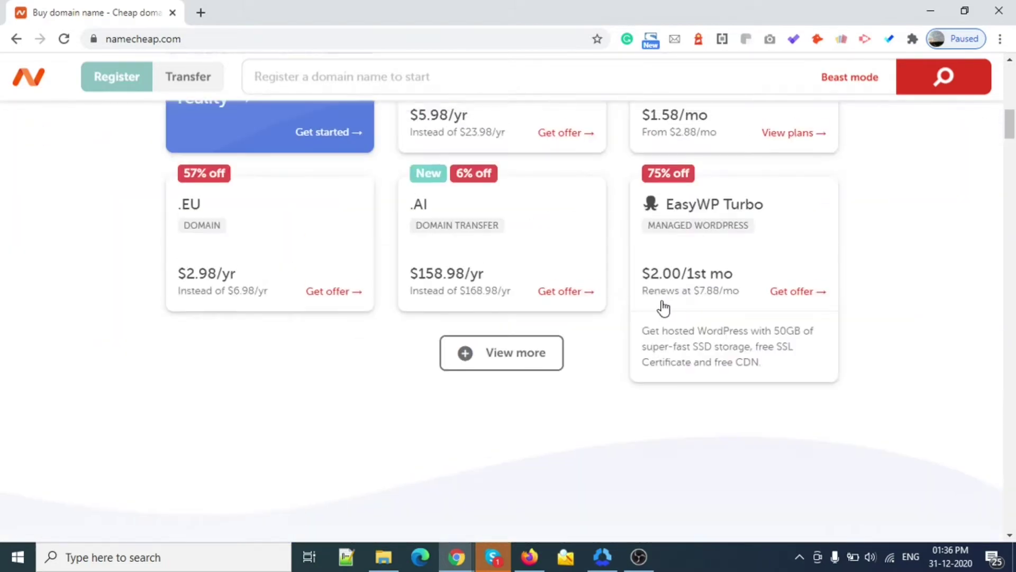
{"action": "scroll", "coordinate": [585, 408], "scroll_direction": "up", "scroll_amount": 8}
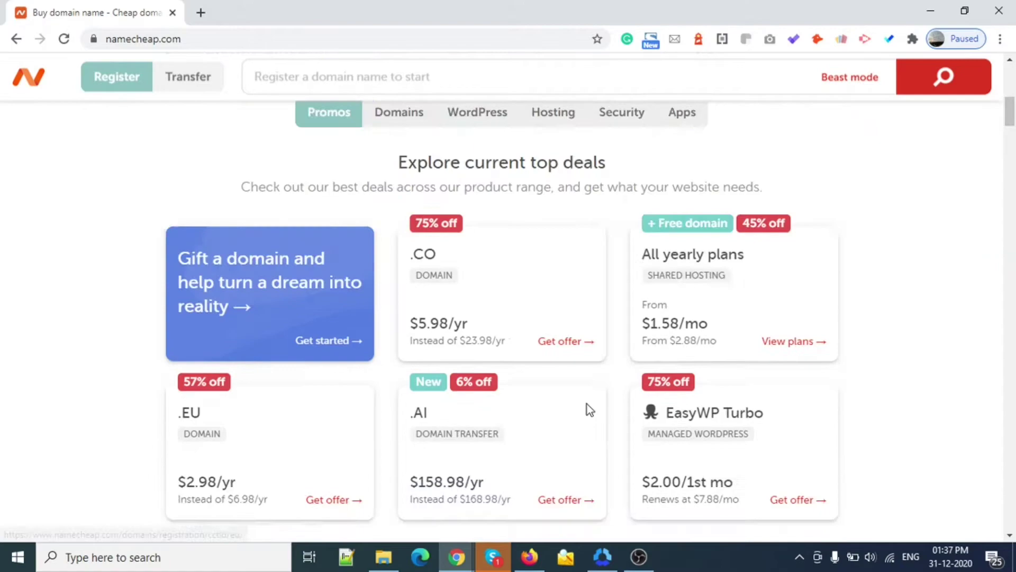
{"action": "scroll", "coordinate": [585, 411], "scroll_direction": "up", "scroll_amount": 4}
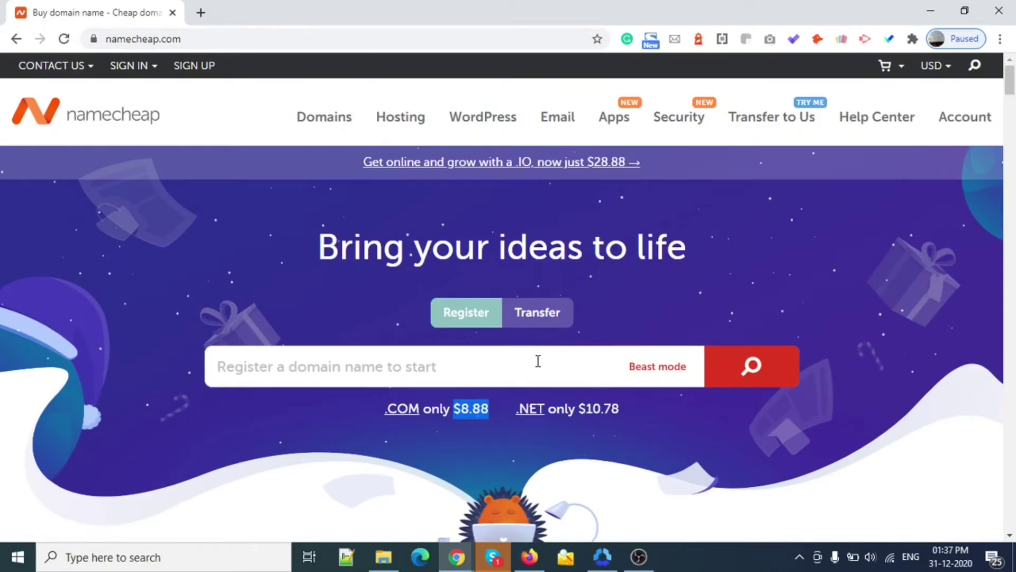
{"action": "scroll", "coordinate": [538, 361], "scroll_direction": "down", "scroll_amount": 20}
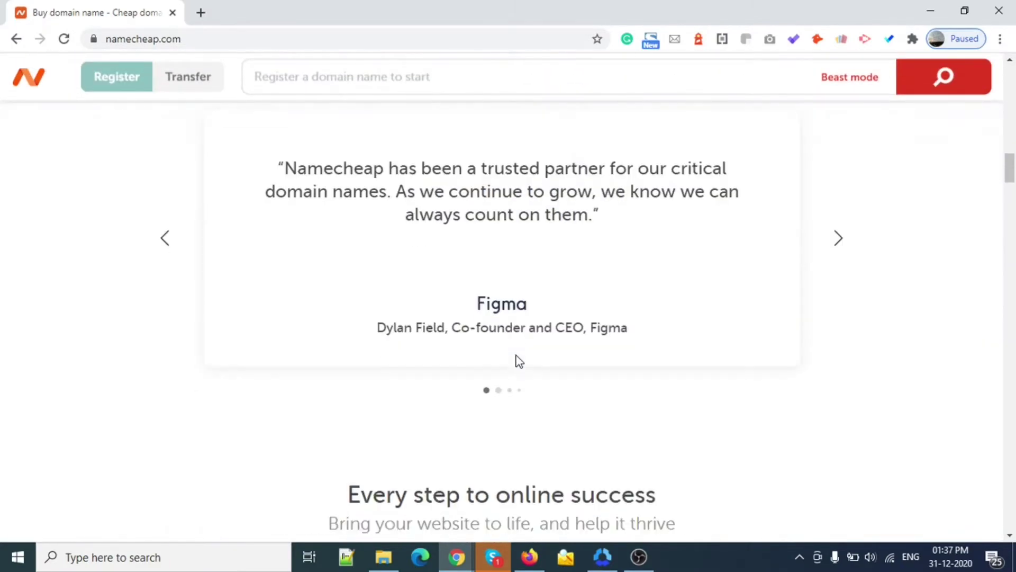
{"action": "scroll", "coordinate": [515, 357], "scroll_direction": "down", "scroll_amount": 20}
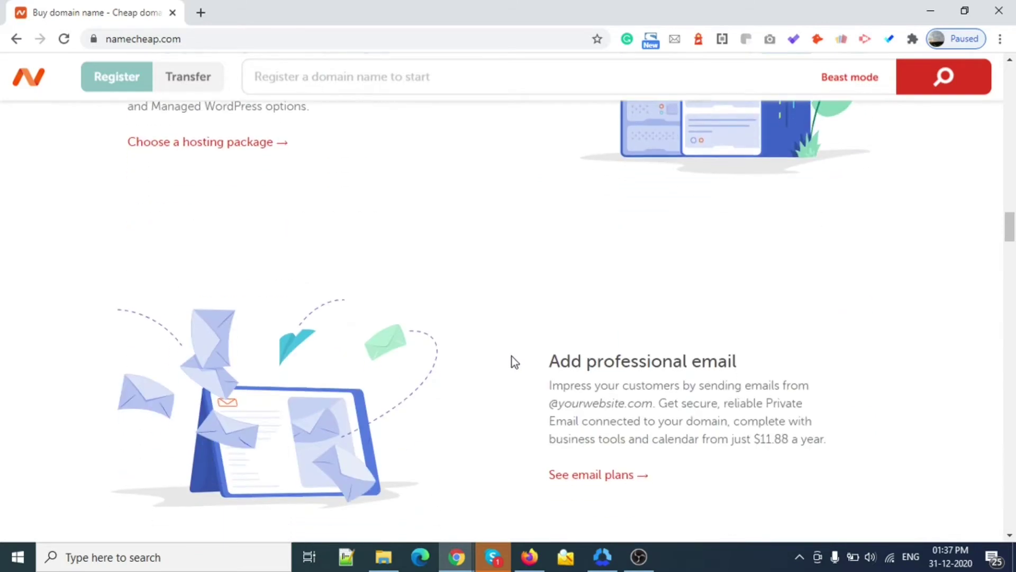
{"action": "scroll", "coordinate": [513, 357], "scroll_direction": "down", "scroll_amount": 8}
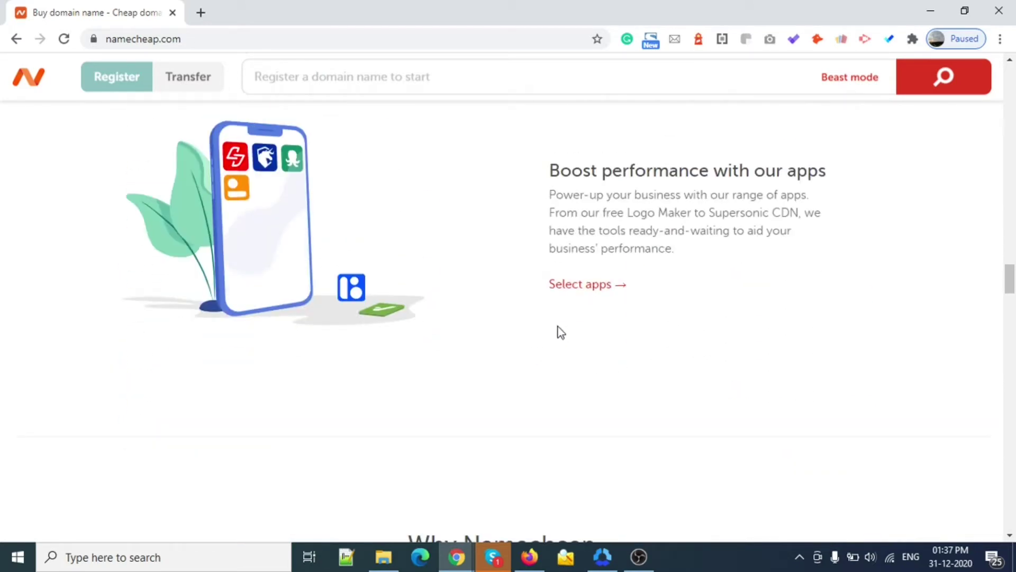
{"action": "scroll", "coordinate": [803, 379], "scroll_direction": "up", "scroll_amount": 5}
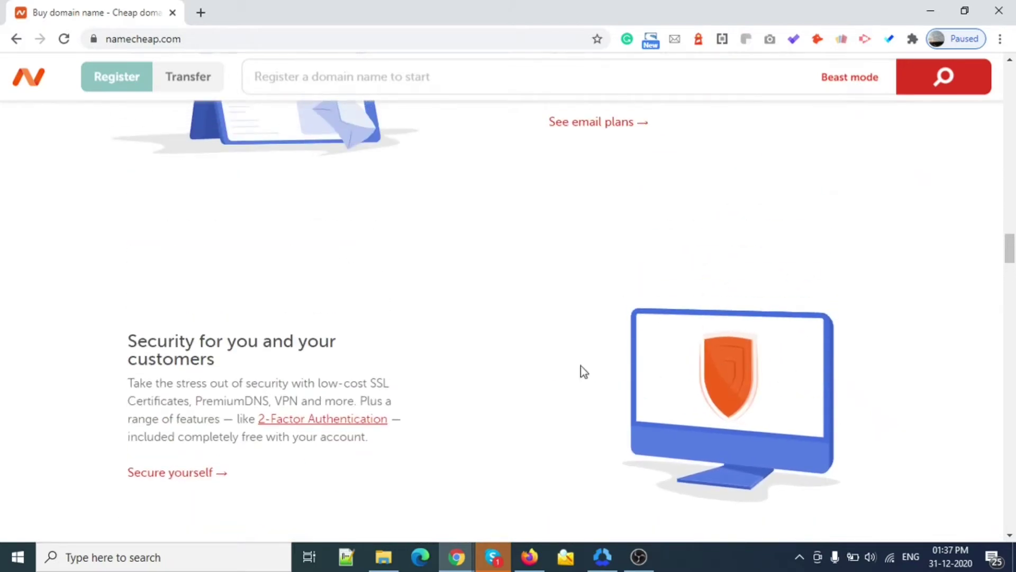
{"action": "scroll", "coordinate": [247, 325], "scroll_direction": "down", "scroll_amount": 5}
{"action": "scroll", "coordinate": [583, 365], "scroll_direction": "down", "scroll_amount": 8}
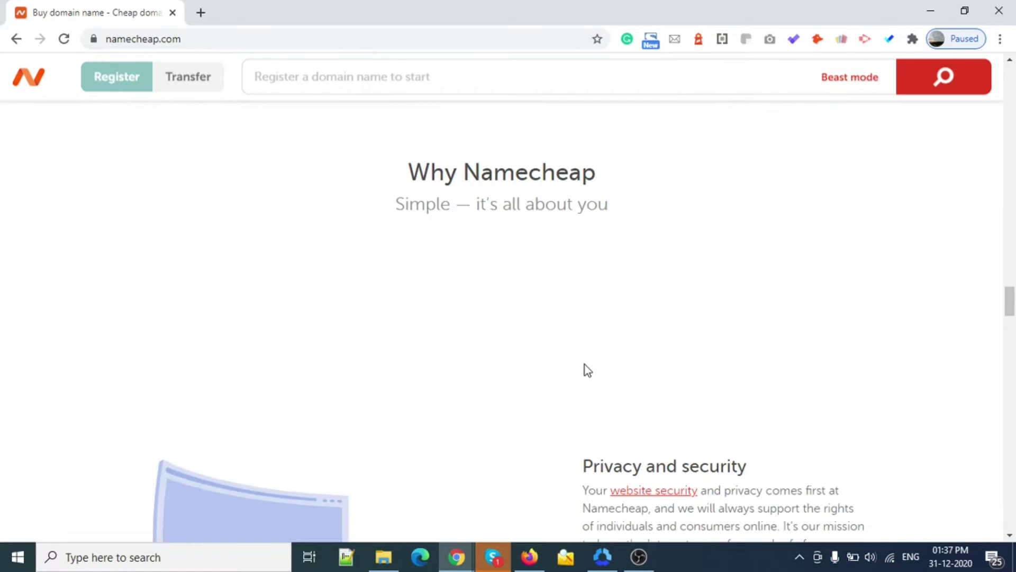
{"action": "scroll", "coordinate": [585, 365], "scroll_direction": "down", "scroll_amount": 10}
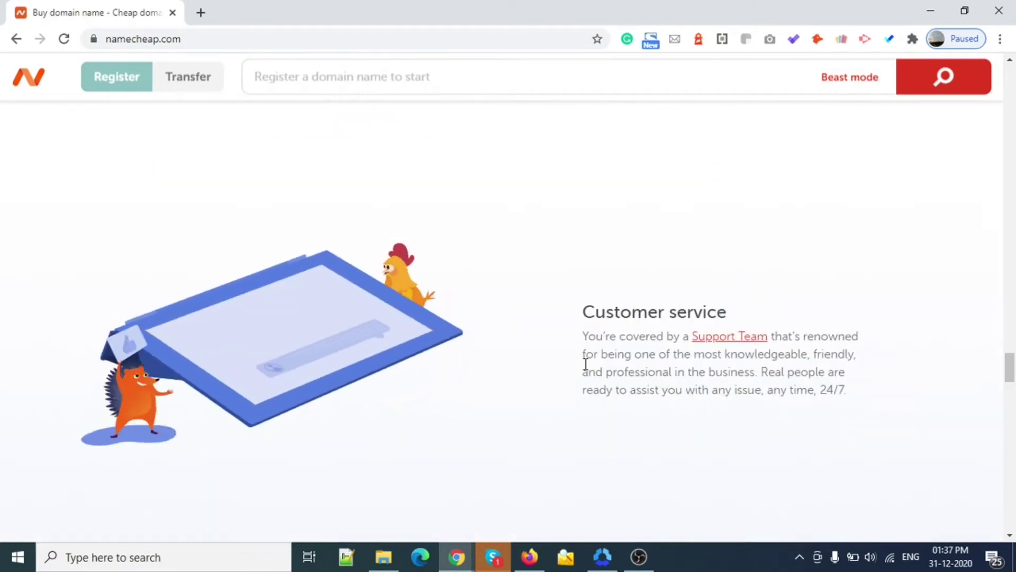
{"action": "scroll", "coordinate": [972, 439], "scroll_direction": "up", "scroll_amount": 20}
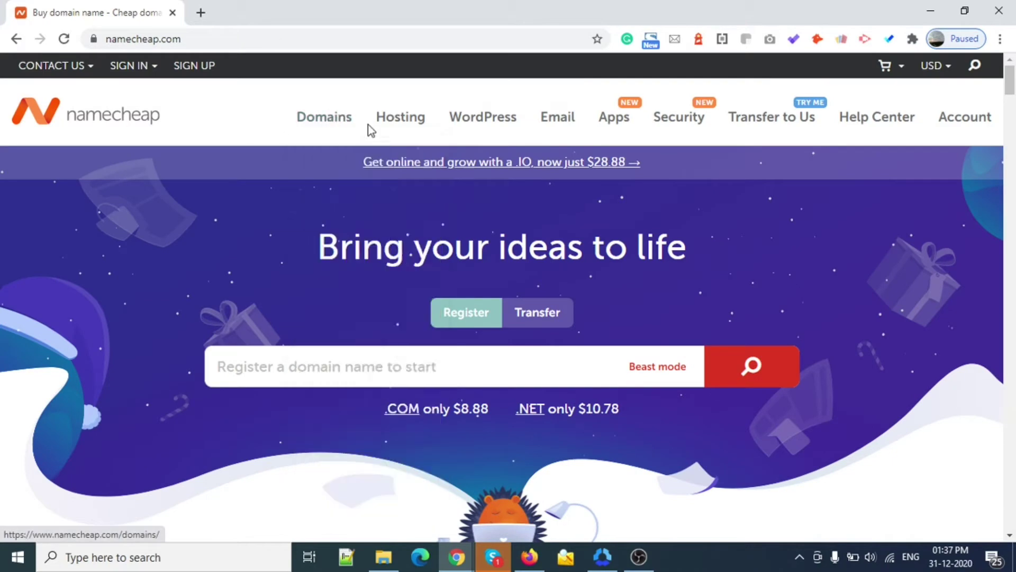
{"action": "scroll", "coordinate": [830, 295], "scroll_direction": "down", "scroll_amount": 3}
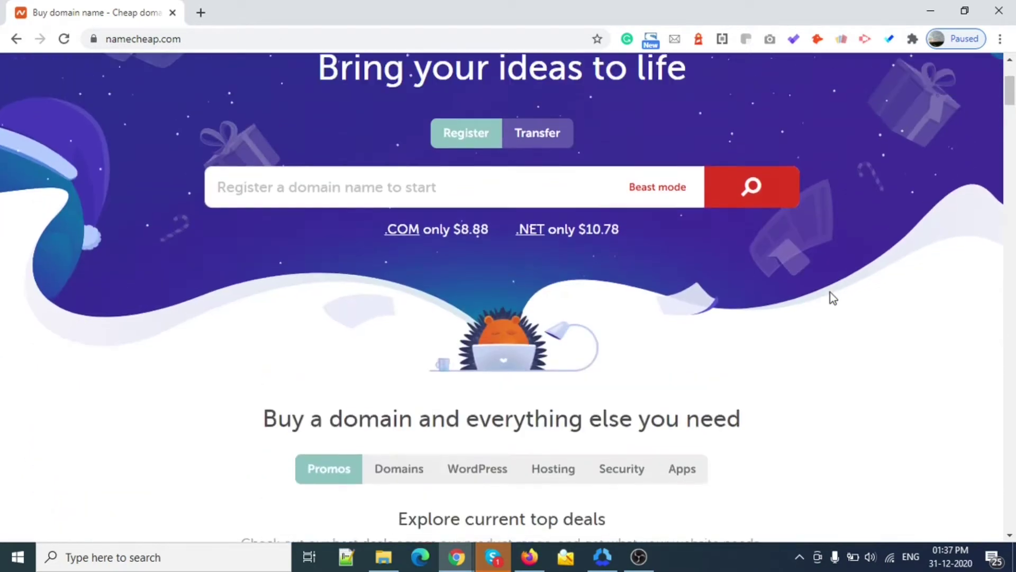
{"action": "scroll", "coordinate": [830, 295], "scroll_direction": "up", "scroll_amount": 3}
{"action": "mouse_move", "coordinate": [791, 125]}
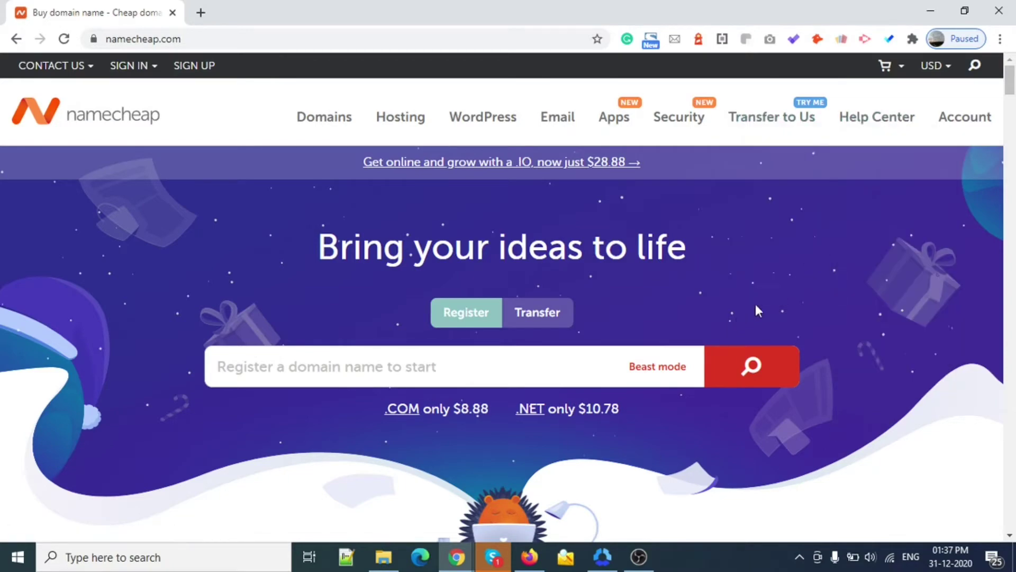
{"action": "scroll", "coordinate": [804, 284], "scroll_direction": "down", "scroll_amount": 15}
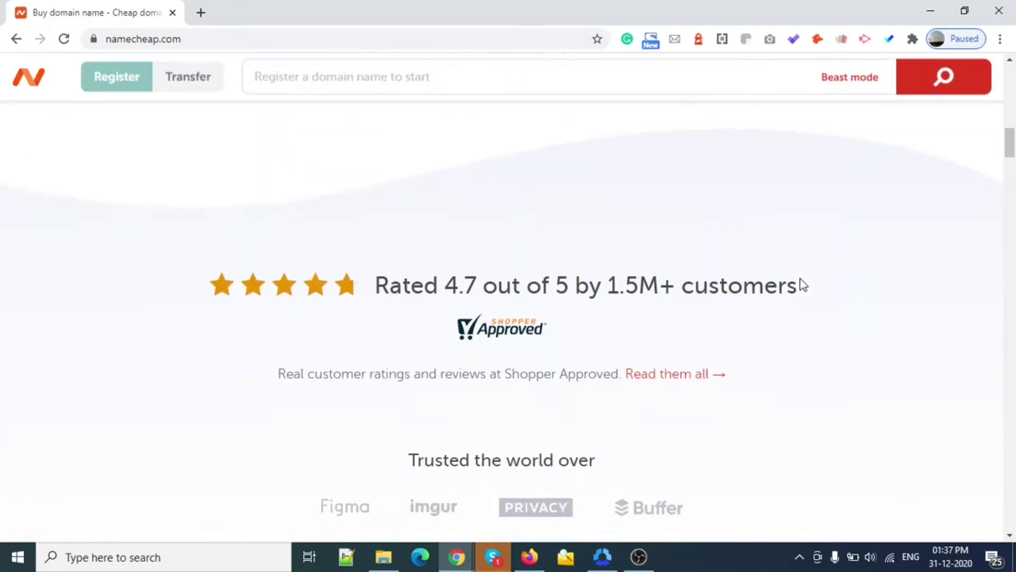
{"action": "scroll", "coordinate": [799, 285], "scroll_direction": "down", "scroll_amount": 15}
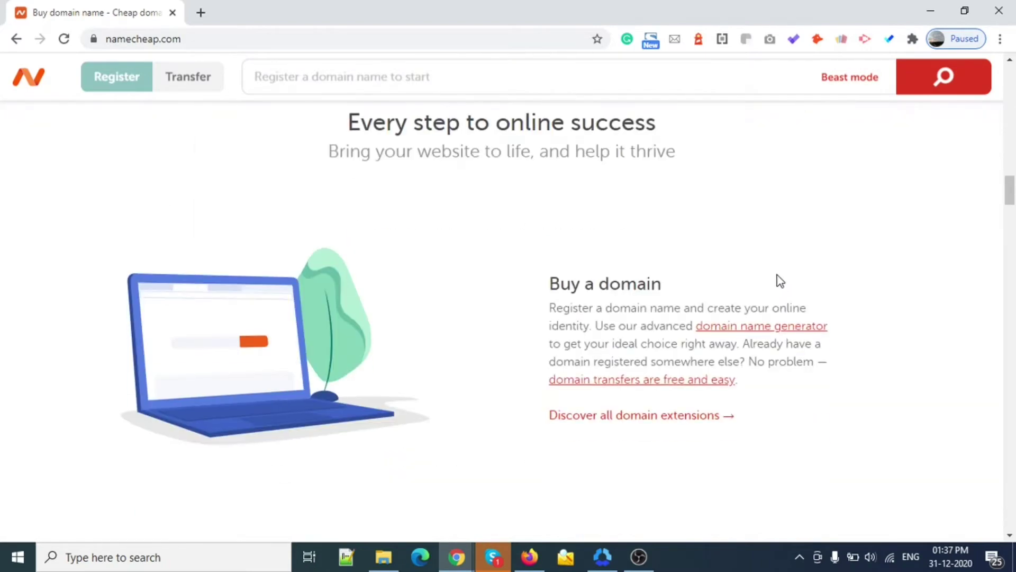
{"action": "scroll", "coordinate": [745, 289], "scroll_direction": "down", "scroll_amount": 6}
{"action": "scroll", "coordinate": [745, 285], "scroll_direction": "up", "scroll_amount": 5}
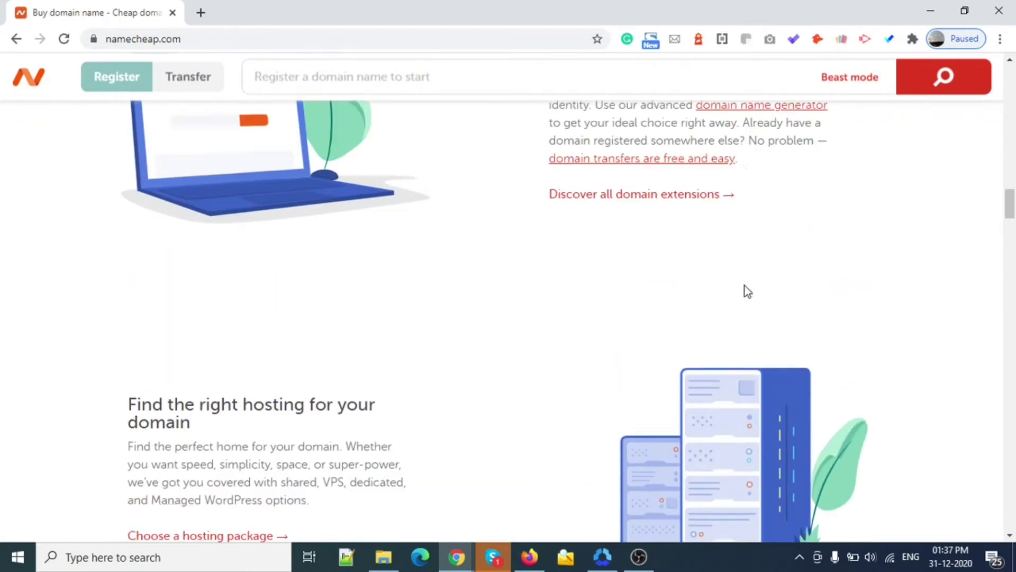
{"action": "left_click_drag", "start_coordinate": [550, 210], "coordinate": [665, 208]}
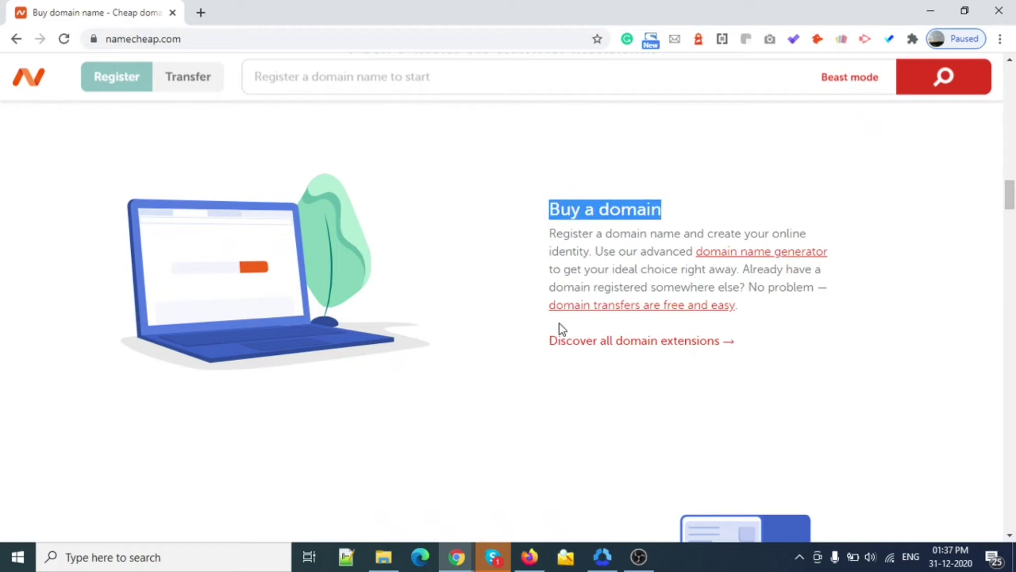
{"action": "scroll", "coordinate": [560, 323], "scroll_direction": "down", "scroll_amount": 5}
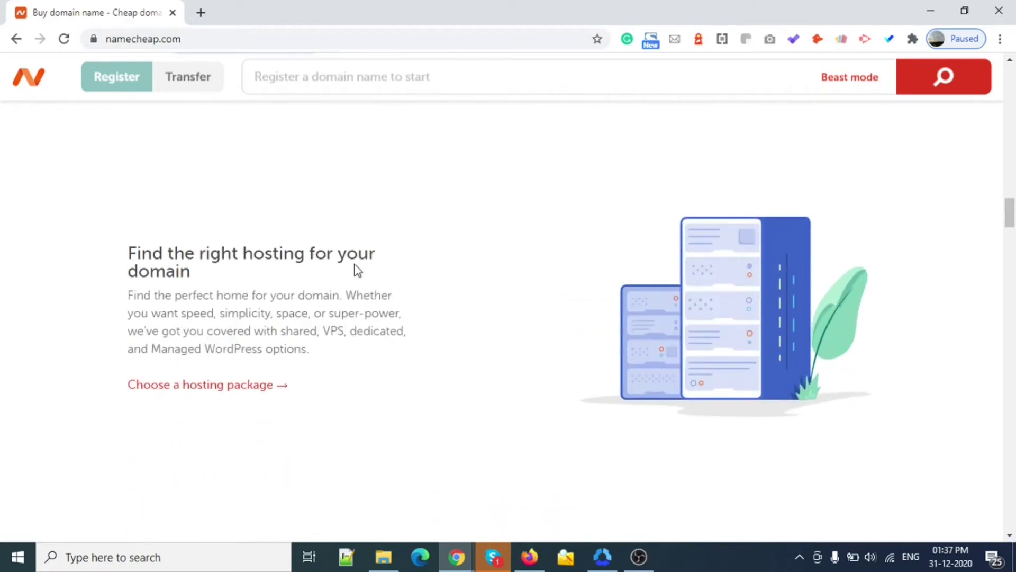
{"action": "scroll", "coordinate": [360, 271], "scroll_direction": "down", "scroll_amount": 5}
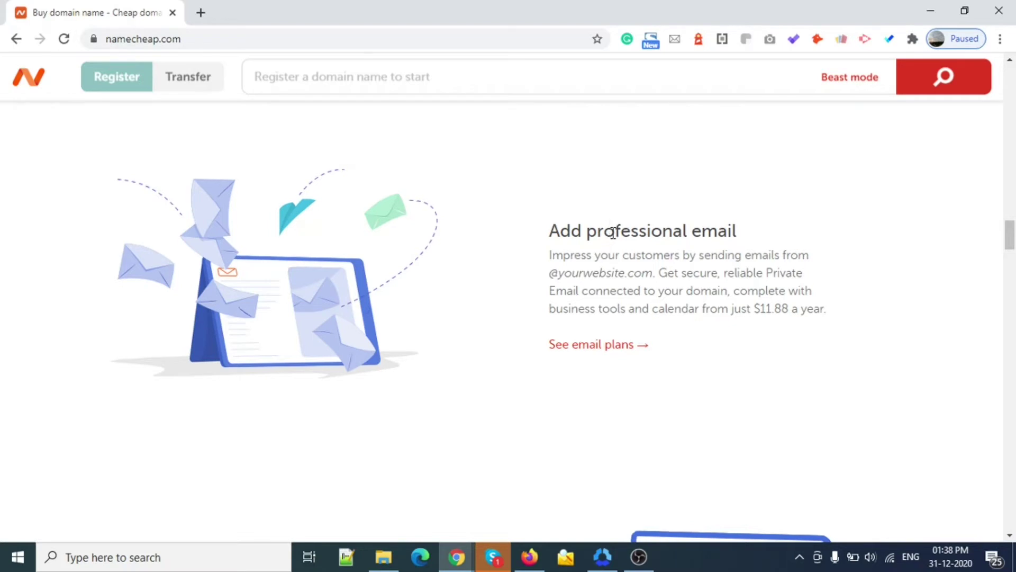
{"action": "scroll", "coordinate": [613, 233], "scroll_direction": "down", "scroll_amount": 5}
{"action": "scroll", "coordinate": [614, 236], "scroll_direction": "up", "scroll_amount": 4}
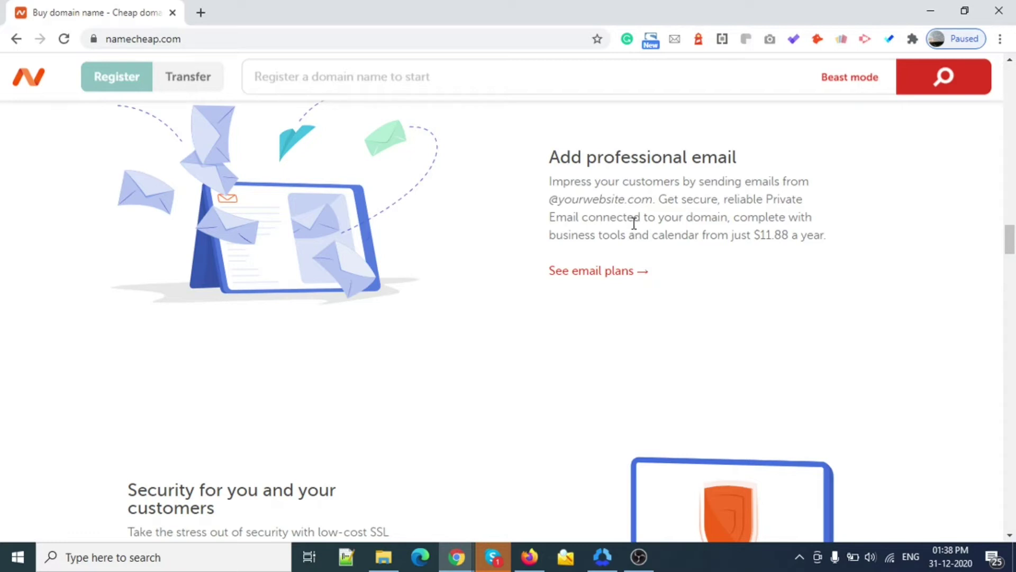
{"action": "scroll", "coordinate": [633, 222], "scroll_direction": "down", "scroll_amount": 4}
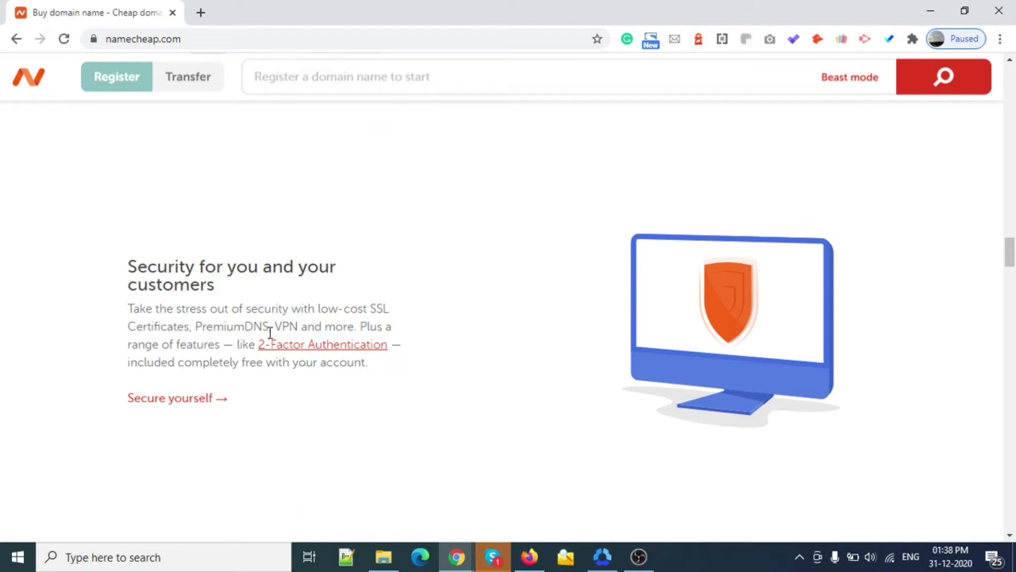
{"action": "left_click_drag", "start_coordinate": [268, 330], "coordinate": [420, 347]}
{"action": "scroll", "coordinate": [434, 376], "scroll_direction": "down", "scroll_amount": 6}
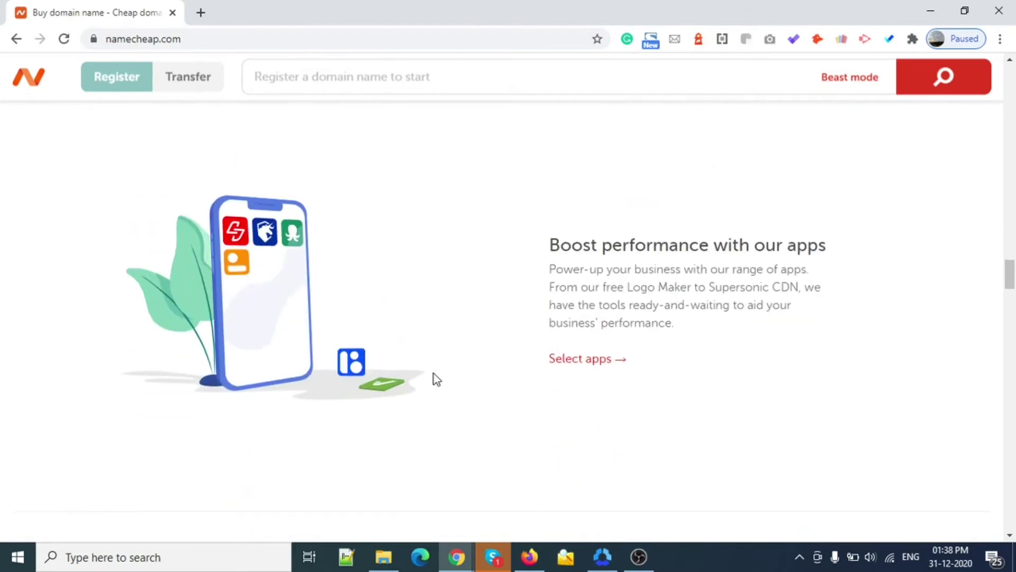
{"action": "left_click_drag", "start_coordinate": [607, 269], "coordinate": [682, 270]}
{"action": "scroll", "coordinate": [681, 275], "scroll_direction": "down", "scroll_amount": 12}
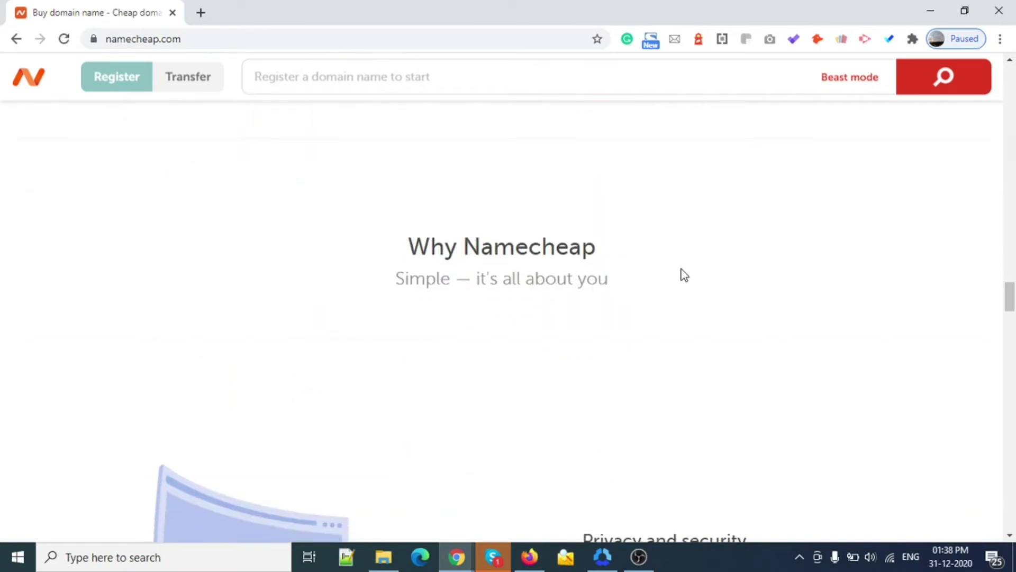
{"action": "scroll", "coordinate": [582, 284], "scroll_direction": "down", "scroll_amount": 10}
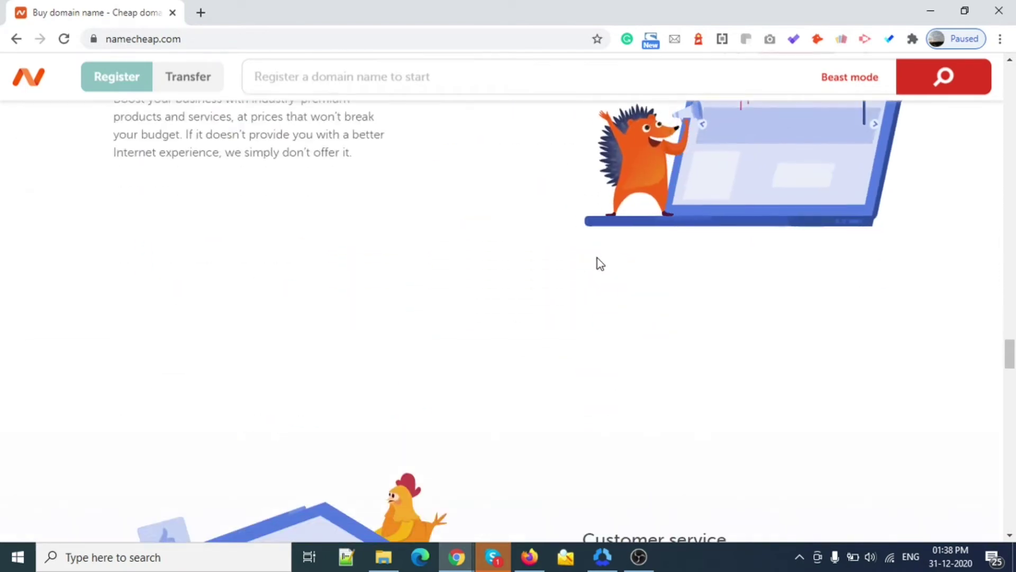
{"action": "scroll", "coordinate": [597, 263], "scroll_direction": "up", "scroll_amount": 6}
{"action": "scroll", "coordinate": [486, 258], "scroll_direction": "down", "scroll_amount": 12}
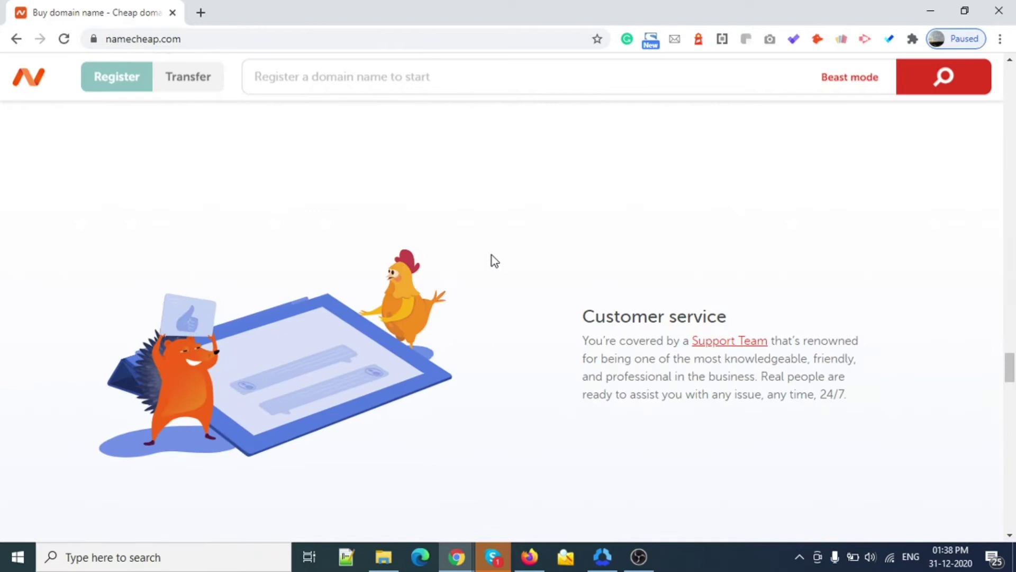
{"action": "scroll", "coordinate": [882, 399], "scroll_direction": "down", "scroll_amount": 7}
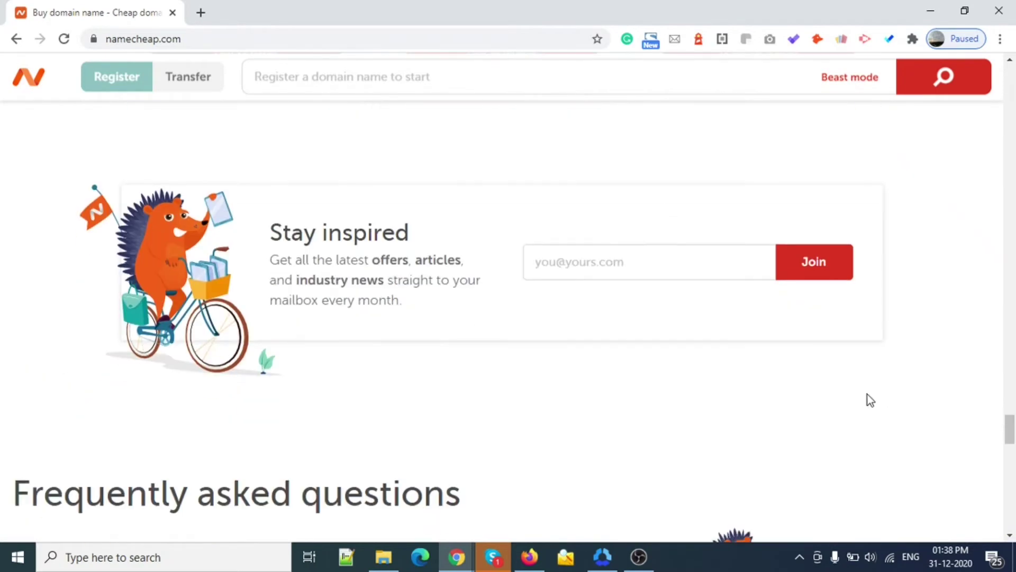
{"action": "scroll", "coordinate": [856, 394], "scroll_direction": "down", "scroll_amount": 7}
{"action": "scroll", "coordinate": [844, 393], "scroll_direction": "down", "scroll_amount": 6}
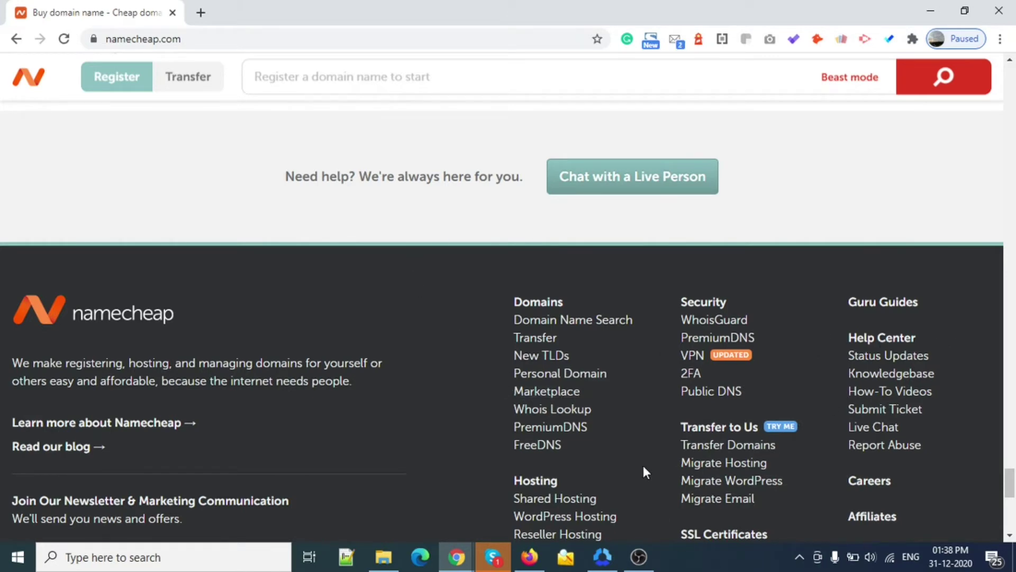
- Open the WhoisGuard footer link in a new tab and read its free-forever privacy protection banner
{"action": "right_click", "coordinate": [719, 324]}
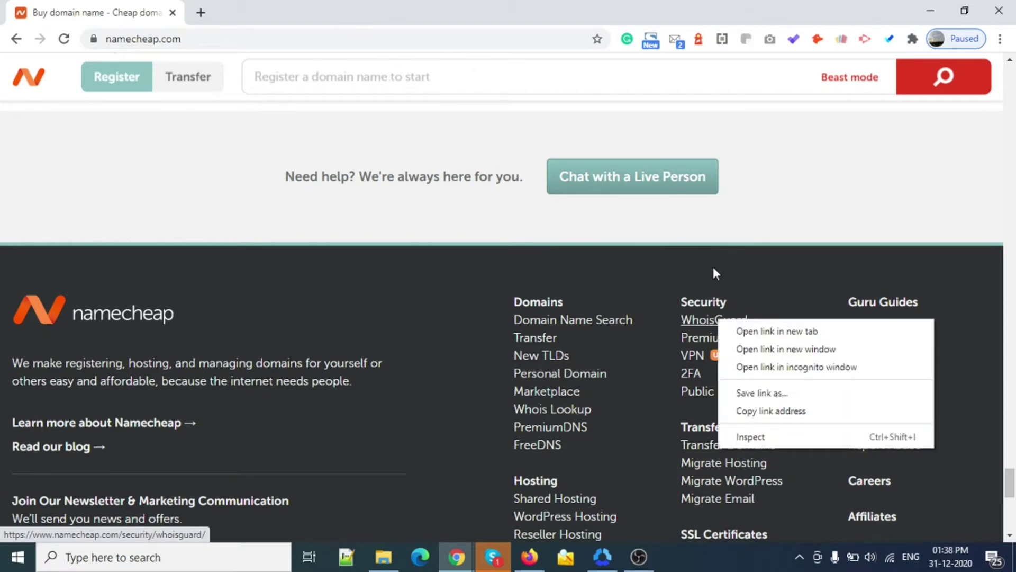
{"action": "left_click", "coordinate": [777, 331]}
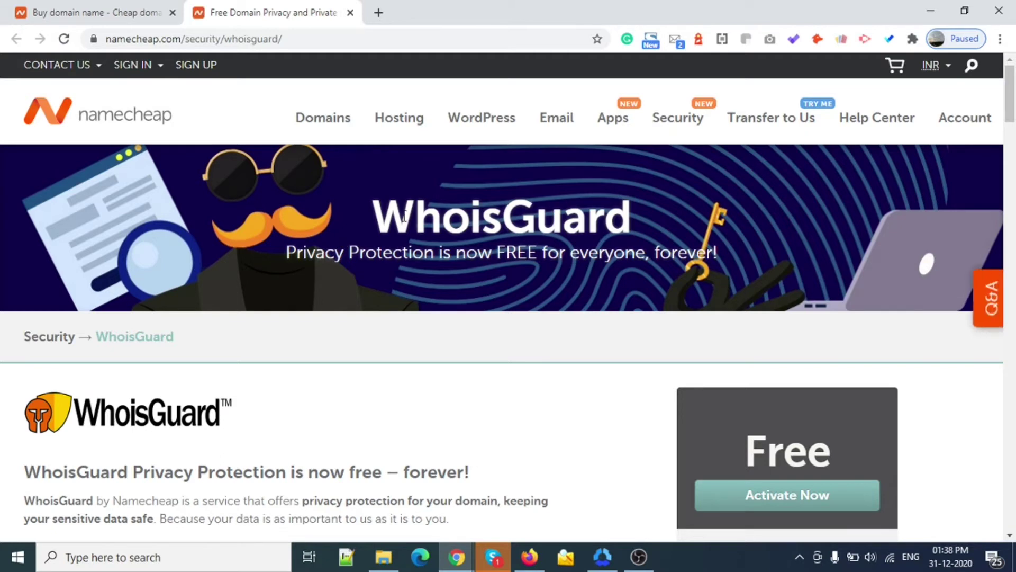
{"action": "left_click_drag", "start_coordinate": [370, 217], "coordinate": [625, 269]}
{"action": "left_click_drag", "start_coordinate": [704, 254], "coordinate": [719, 254]}
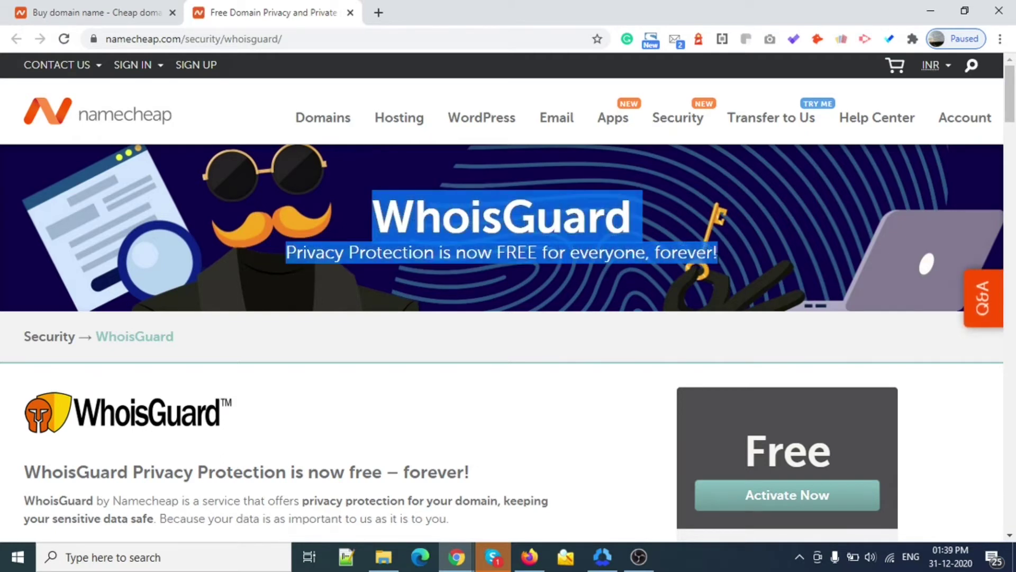
{"action": "left_click", "coordinate": [360, 398]}
{"action": "scroll", "coordinate": [379, 392], "scroll_direction": "down", "scroll_amount": 5}
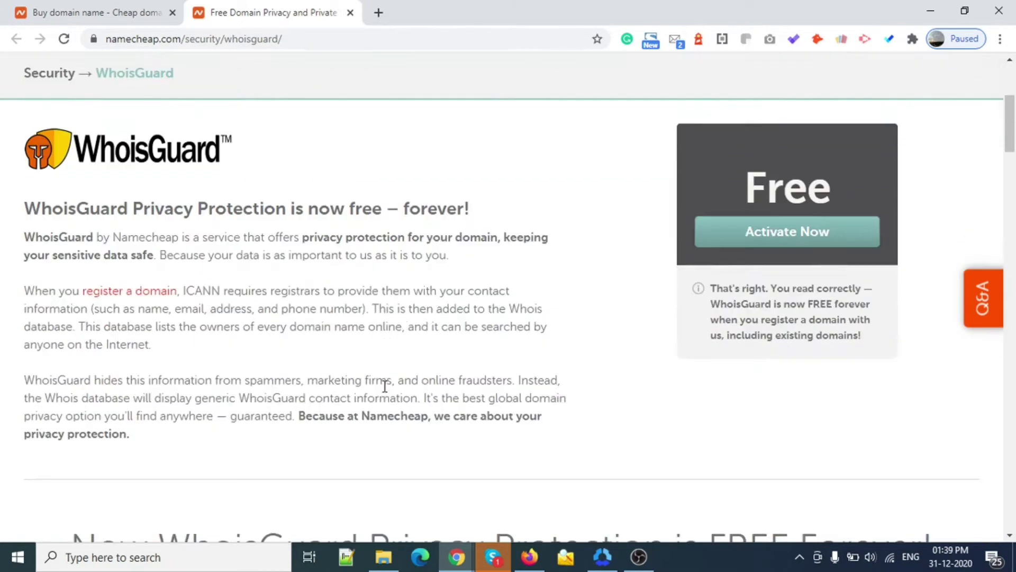
{"action": "scroll", "coordinate": [384, 386], "scroll_direction": "down", "scroll_amount": 6}
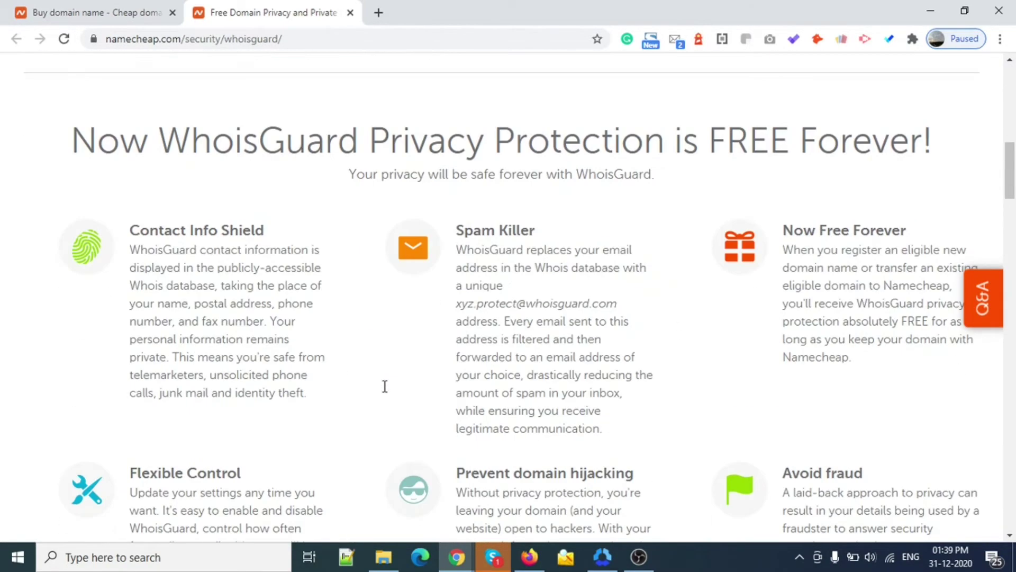
{"action": "scroll", "coordinate": [383, 387], "scroll_direction": "up", "scroll_amount": 11}
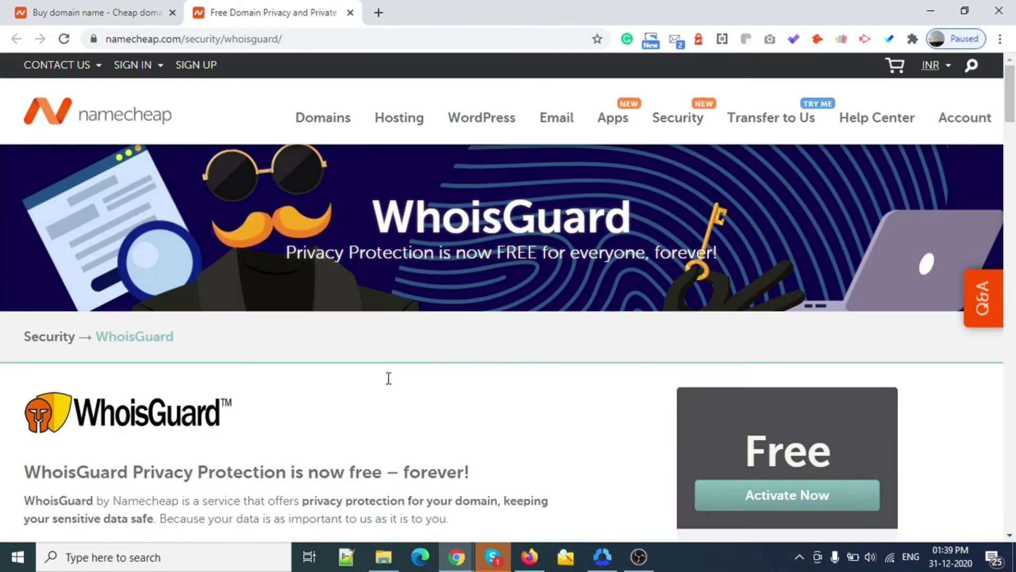
- Search Google for 'instant domain search' and open the Instant Domain Search website
{"action": "left_click", "coordinate": [59, 117]}
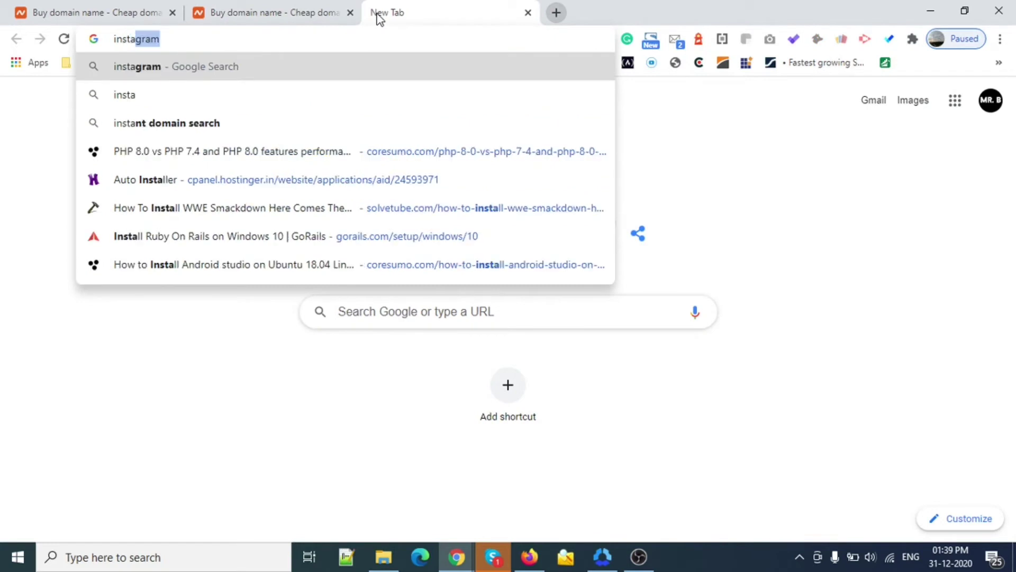
{"action": "key", "text": "Down"}
{"action": "key", "text": "Return"}
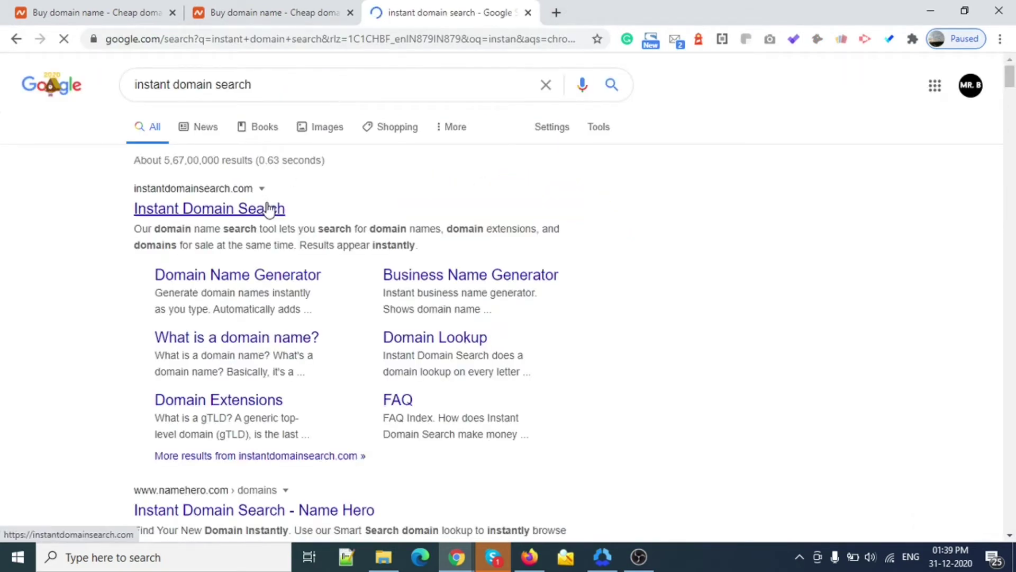
{"action": "left_click", "coordinate": [275, 209]}
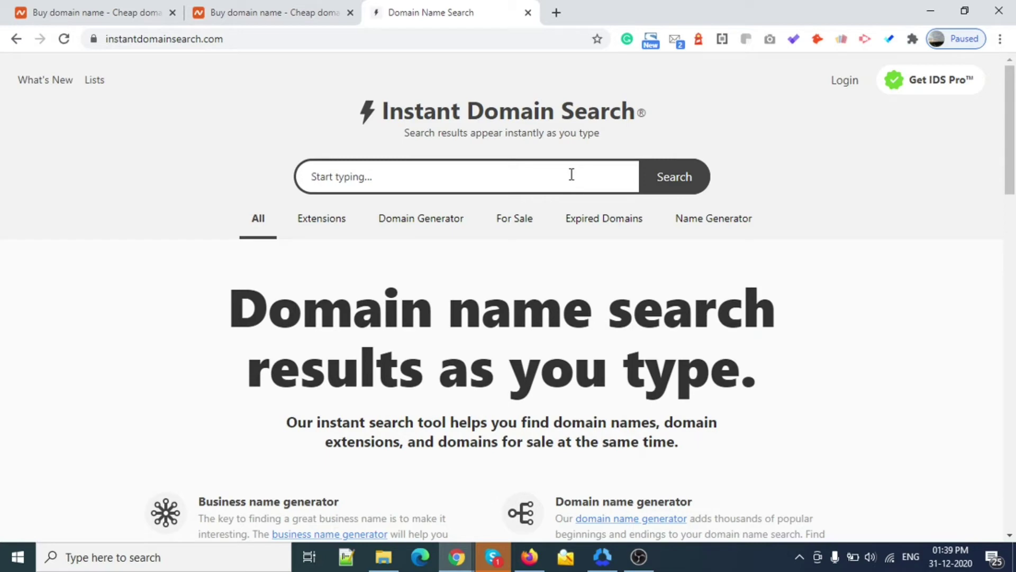
- Search 'fashion' and scroll through the Extensions, Generator and For Sale results for fashion.com
{"action": "left_click", "coordinate": [330, 8]}
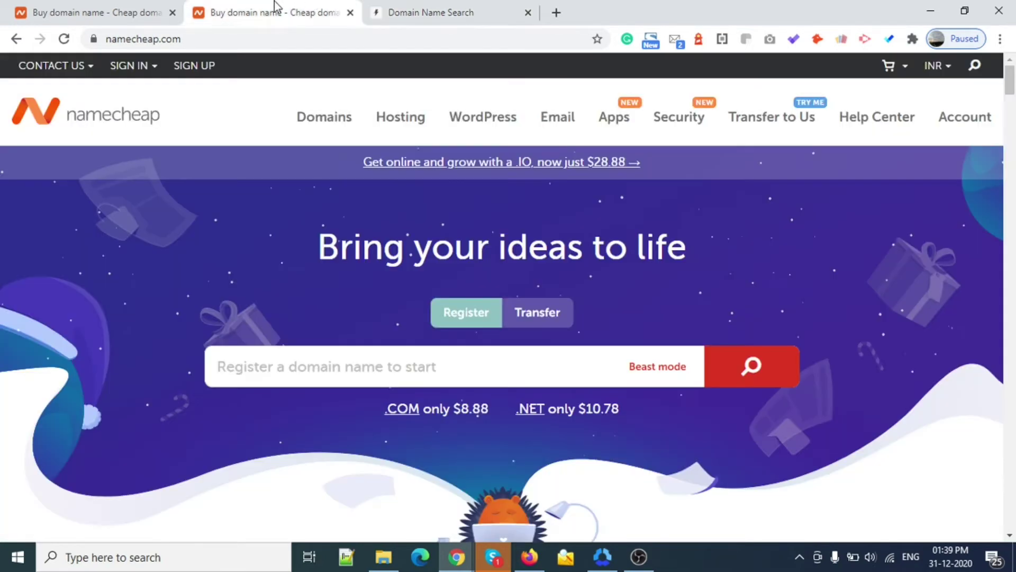
{"action": "mouse_move", "coordinate": [132, 65]}
{"action": "left_click", "coordinate": [459, 10]}
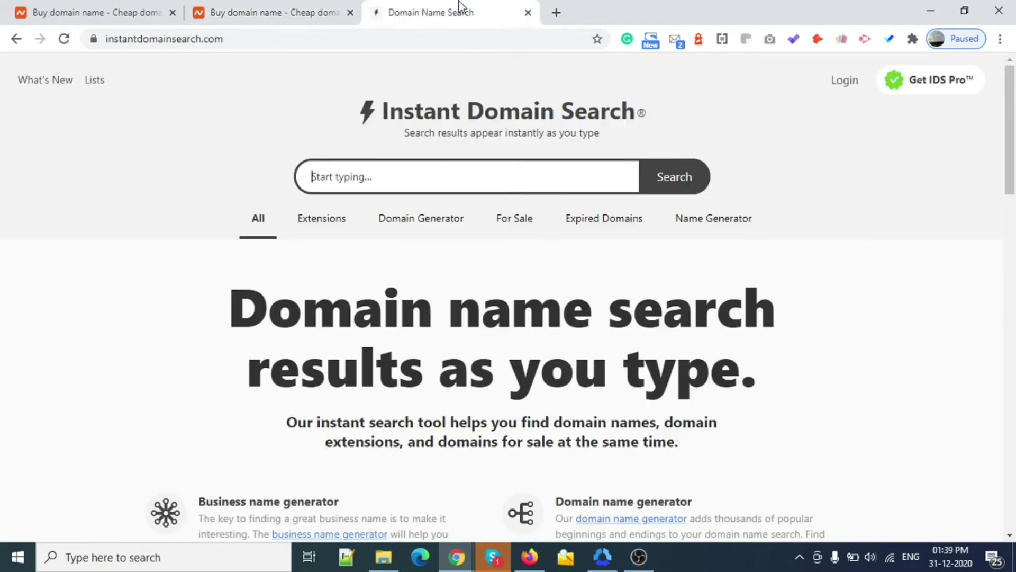
{"action": "left_click", "coordinate": [394, 178]}
{"action": "type", "text": "f"}
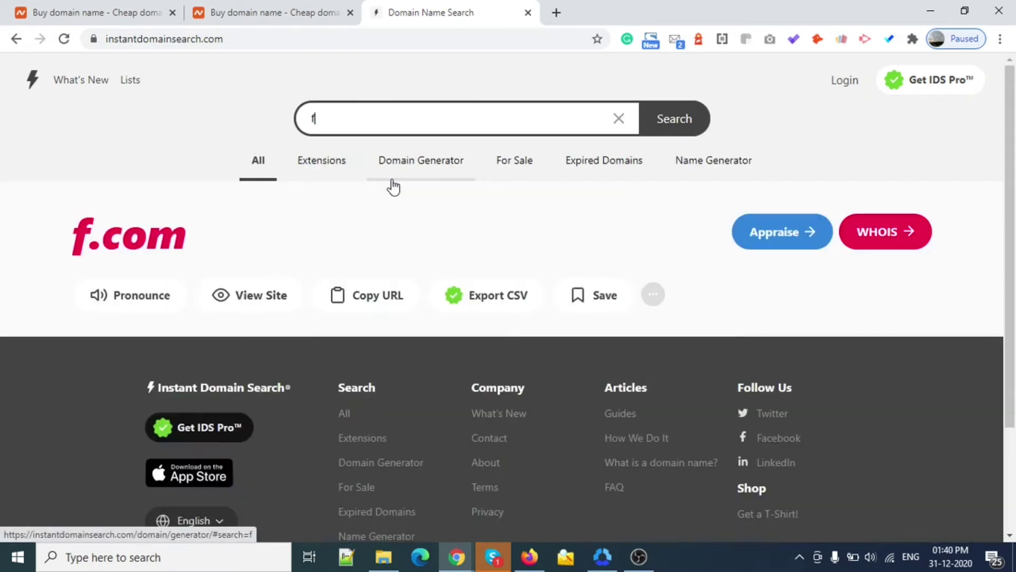
{"action": "type", "text": "ashion"}
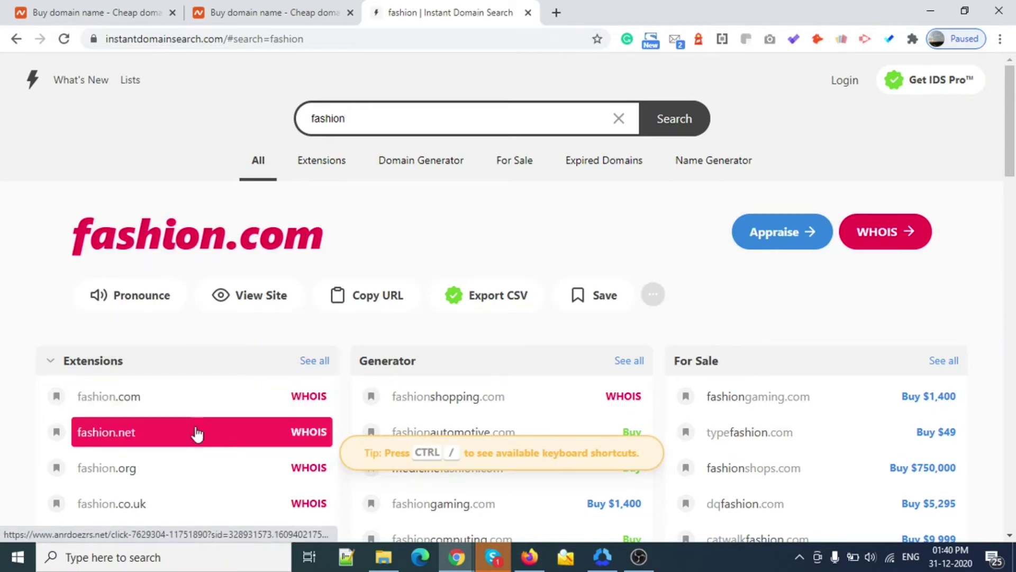
{"action": "scroll", "coordinate": [177, 427], "scroll_direction": "down", "scroll_amount": 5}
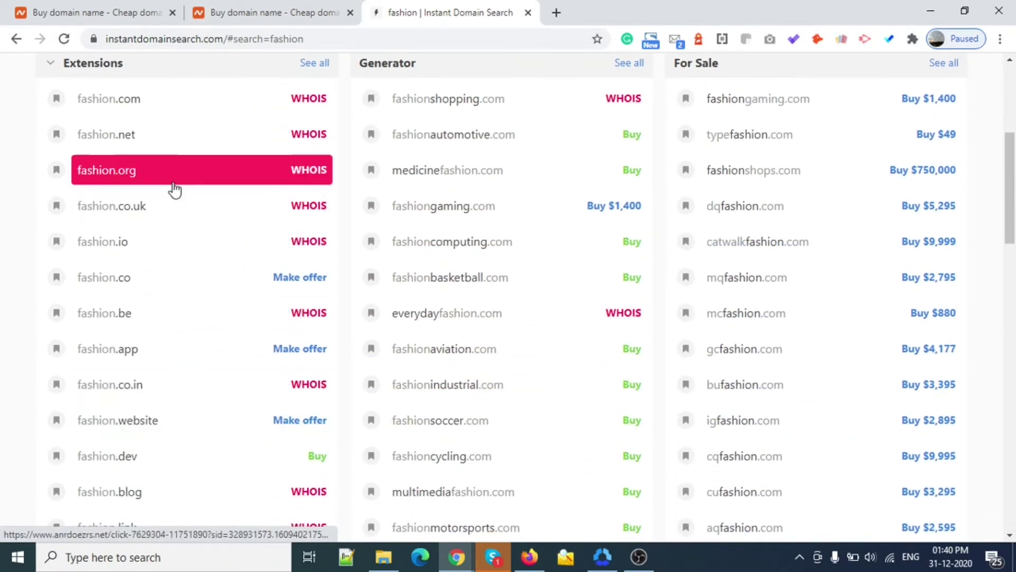
{"action": "scroll", "coordinate": [175, 354], "scroll_direction": "down", "scroll_amount": 1}
{"action": "scroll", "coordinate": [175, 353], "scroll_direction": "down", "scroll_amount": 3}
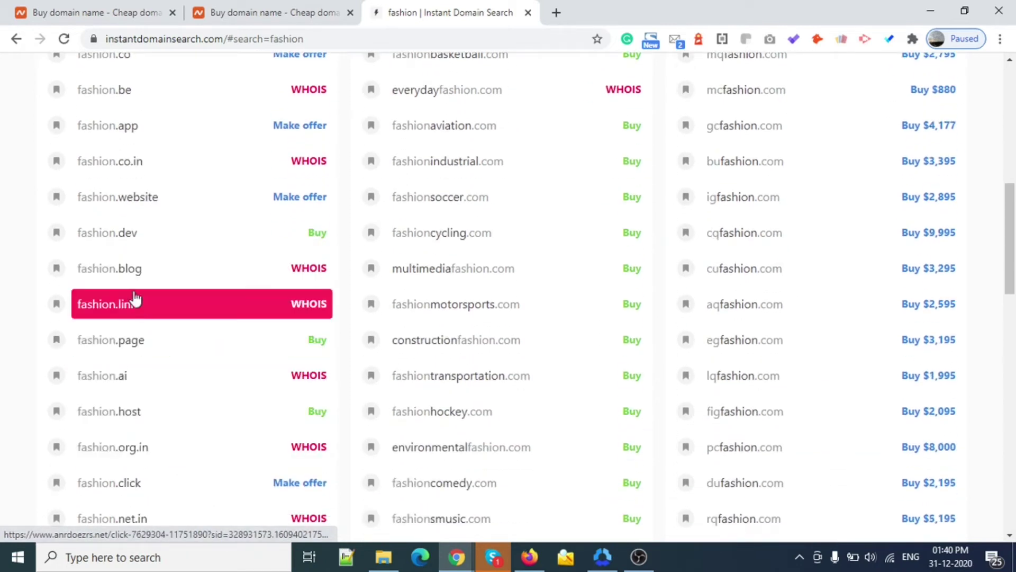
{"action": "scroll", "coordinate": [157, 435], "scroll_direction": "down", "scroll_amount": 1}
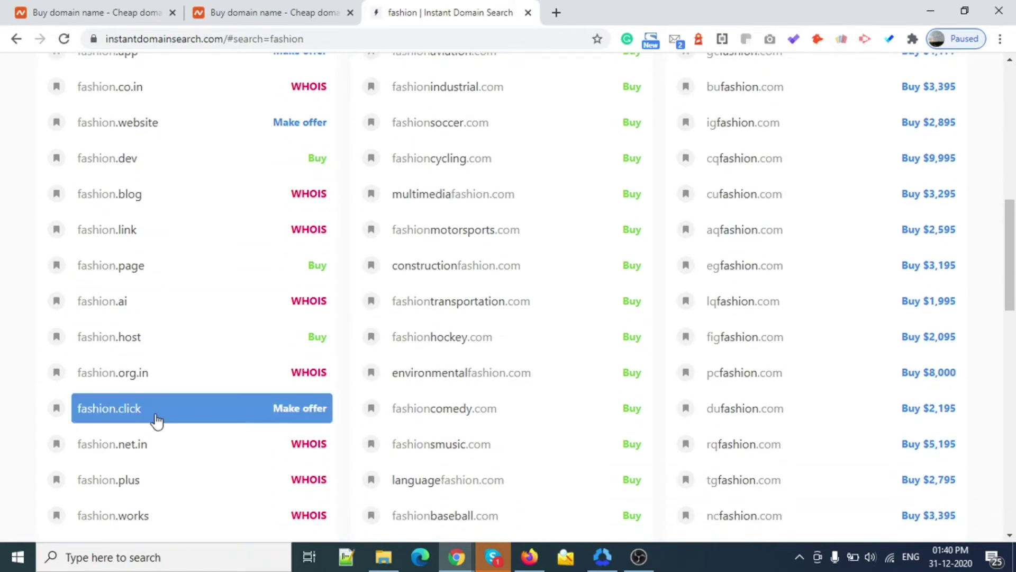
{"action": "scroll", "coordinate": [229, 343], "scroll_direction": "up", "scroll_amount": 10}
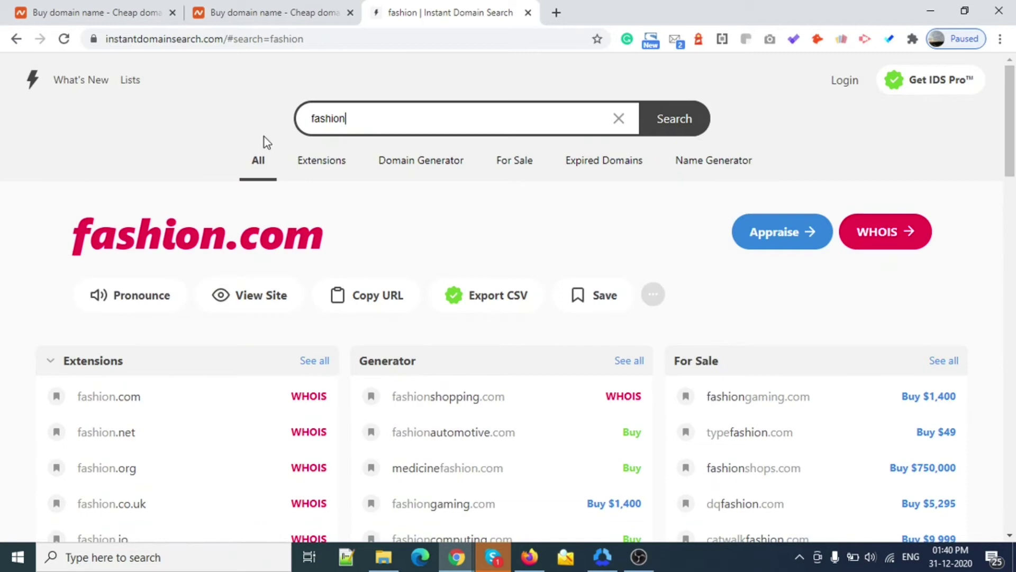
{"action": "left_click", "coordinate": [362, 120]}
{"action": "type", "text": "india"}
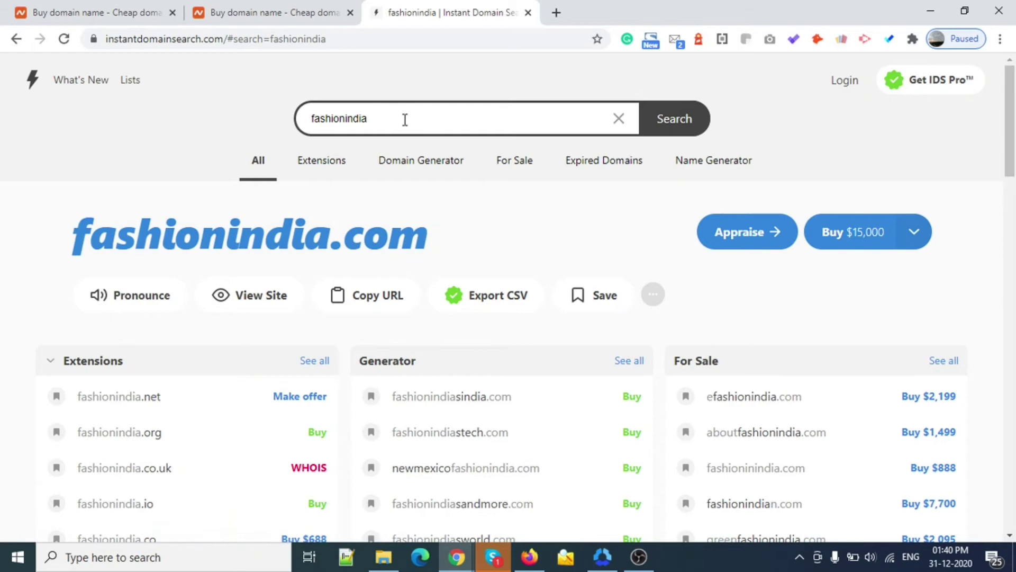
{"action": "key", "text": "BackSpace"}
{"action": "key", "text": "BackSpace"}
{"action": "key", "text": "BackSpace"}
{"action": "key", "text": "BackSpace"}
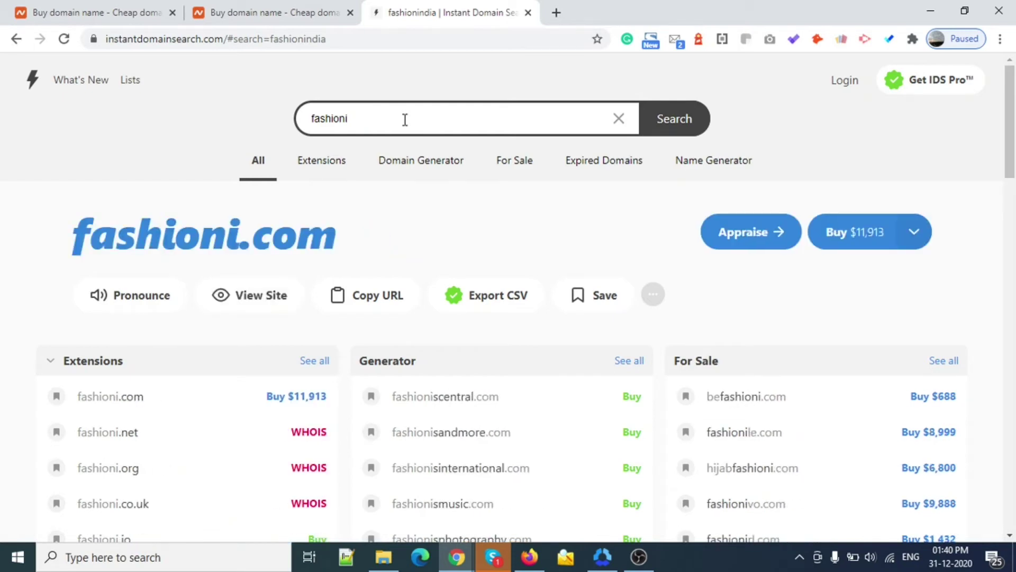
{"action": "key", "text": "BackSpace"}
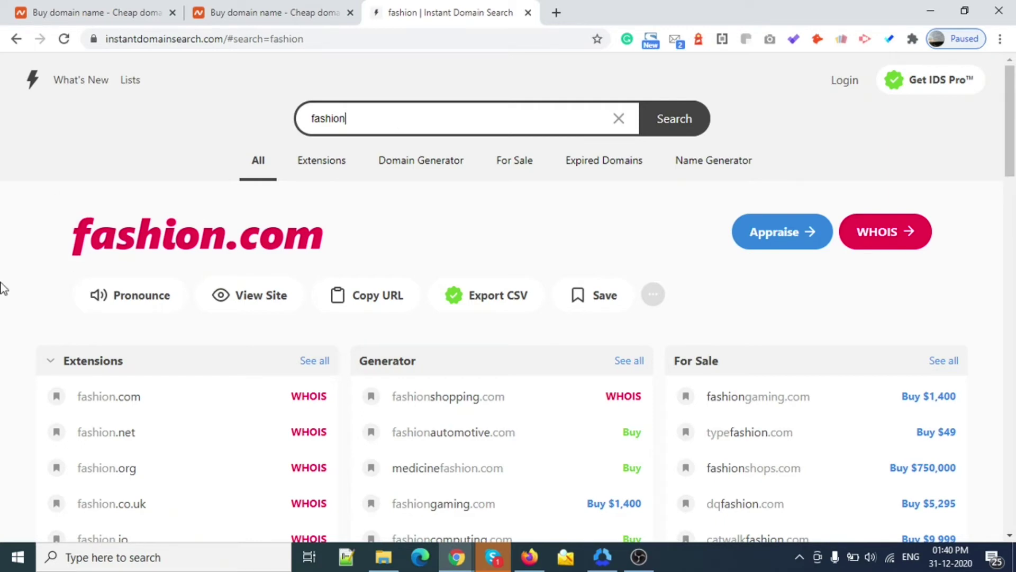
{"action": "scroll", "coordinate": [529, 413], "scroll_direction": "down", "scroll_amount": 3}
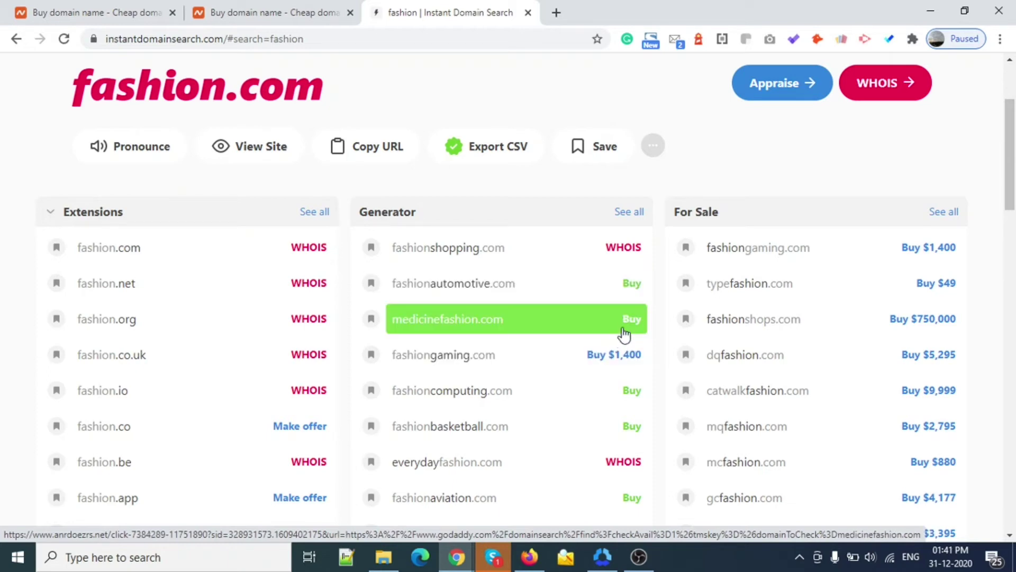
{"action": "scroll", "coordinate": [477, 265], "scroll_direction": "up", "scroll_amount": 3}
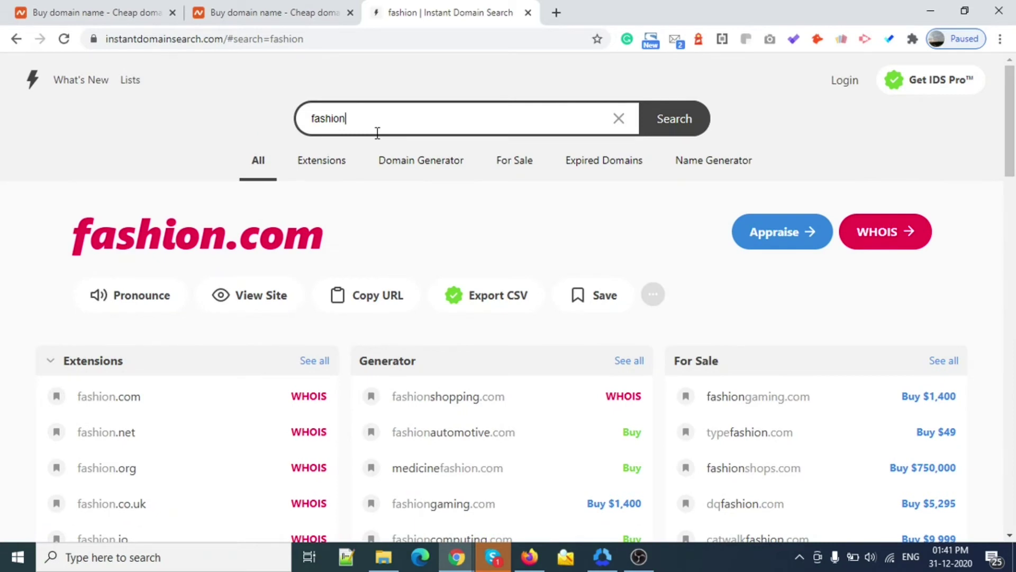
- Try name variants such as fashionecom, fashiononline, and fashion with hub, gate and door endings
{"action": "type", "text": "eco"}
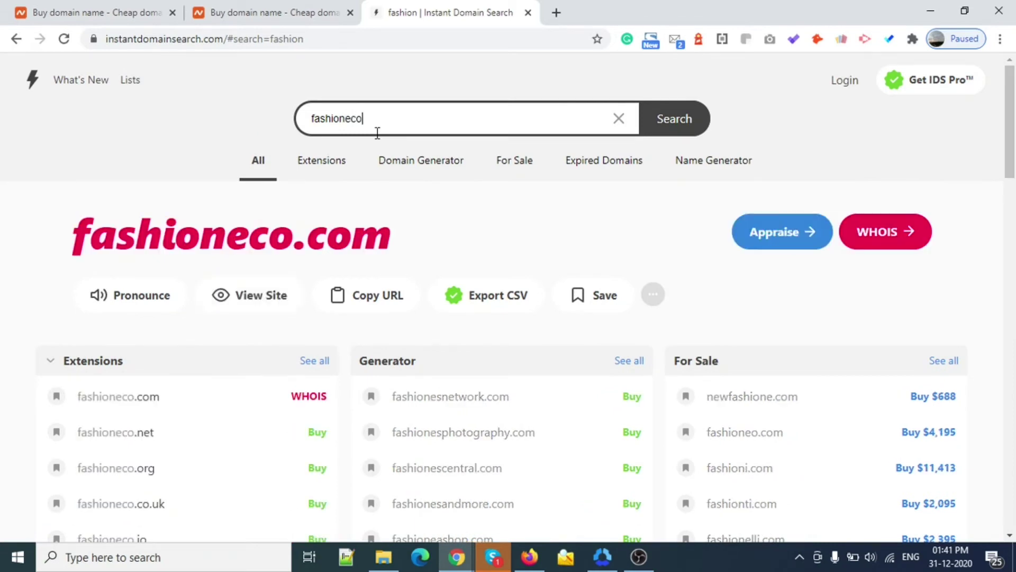
{"action": "type", "text": "m"}
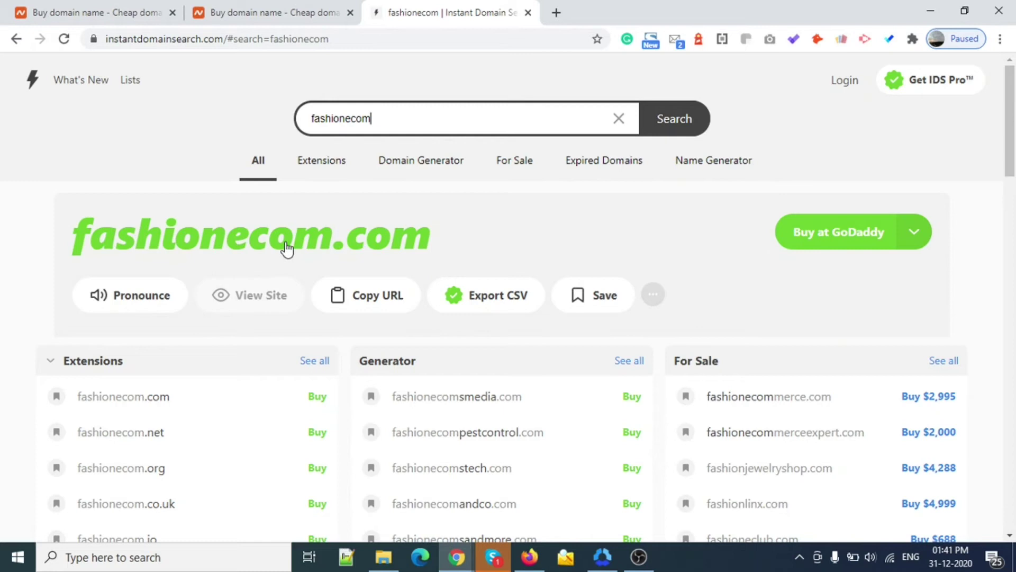
{"action": "mouse_move", "coordinate": [849, 245]}
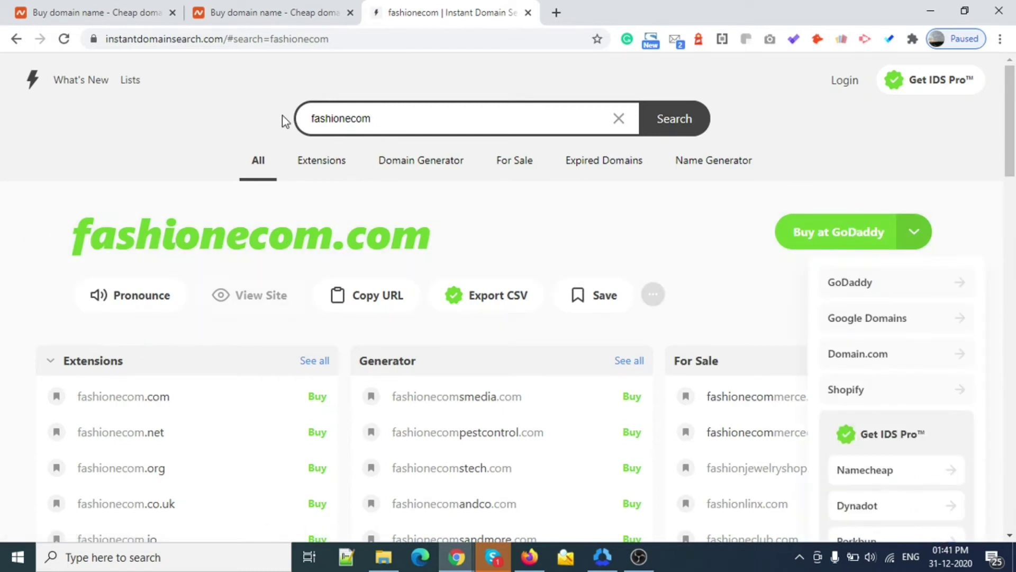
{"action": "left_click_drag", "start_coordinate": [371, 118], "coordinate": [320, 117]}
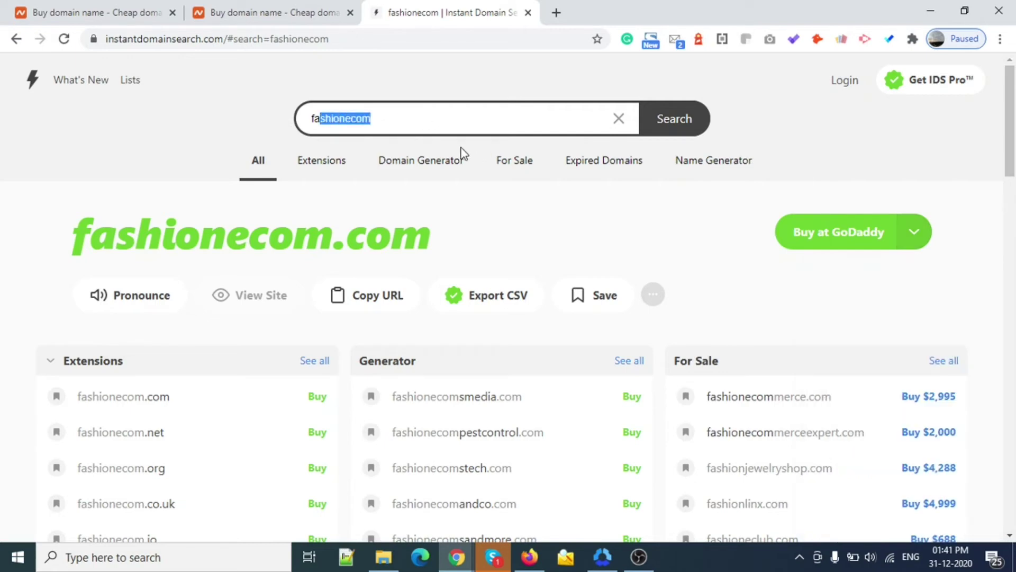
{"action": "key", "text": "Right"}
{"action": "key", "text": "BackSpace"}
{"action": "key", "text": "BackSpace"}
{"action": "key", "text": "BackSpace"}
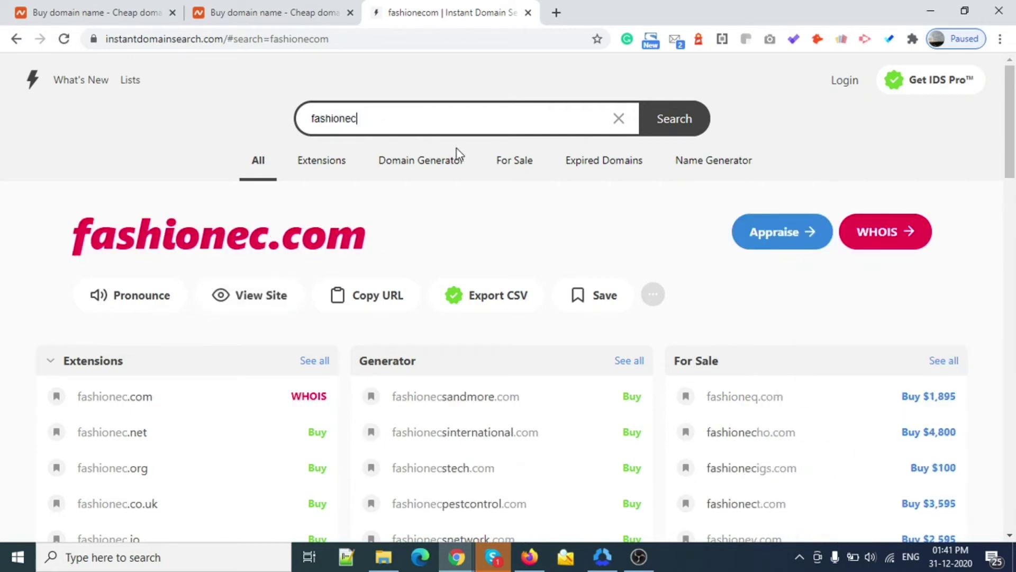
{"action": "key", "text": "BackSpace"}
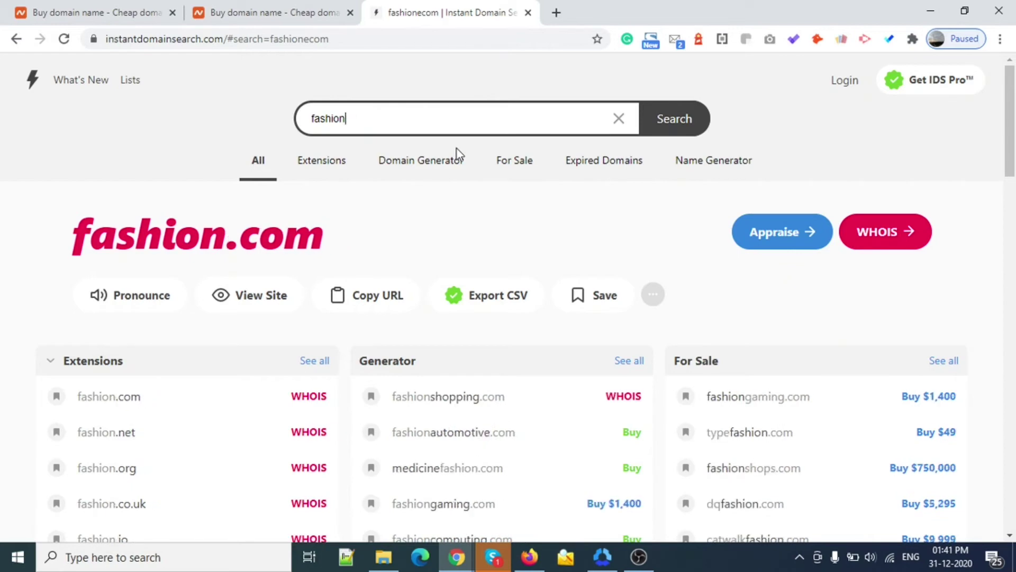
{"action": "type", "text": "on"}
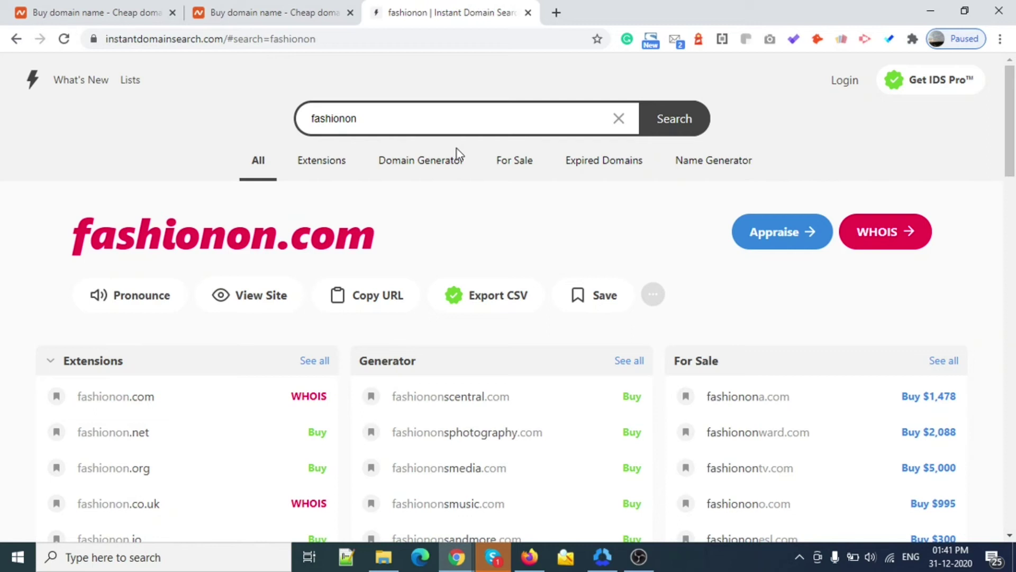
{"action": "type", "text": "line"}
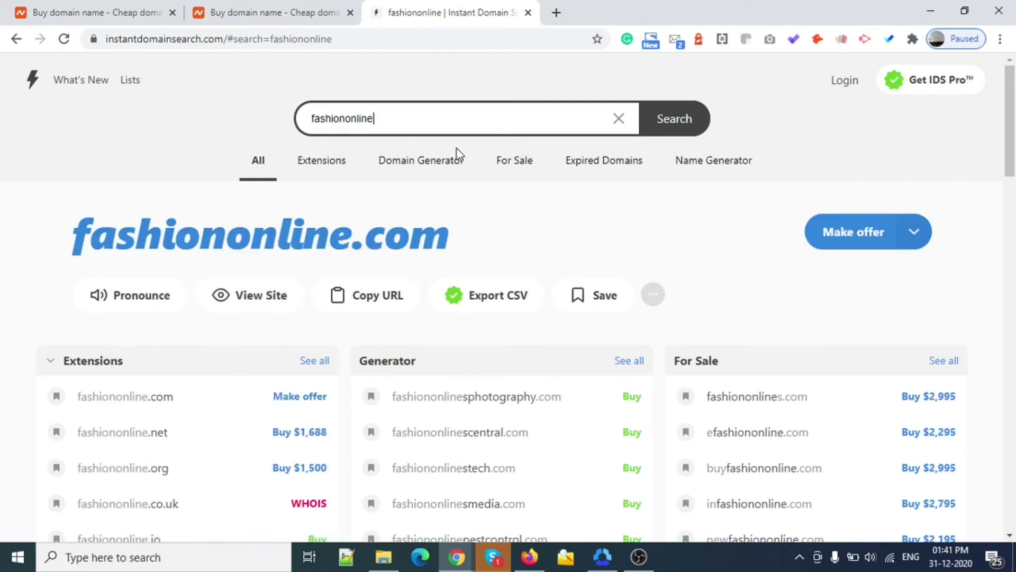
{"action": "key", "text": "BackSpace"}
{"action": "key", "text": "BackSpace"}
{"action": "key", "text": "BackSpace"}
{"action": "key", "text": "BackSpace"}
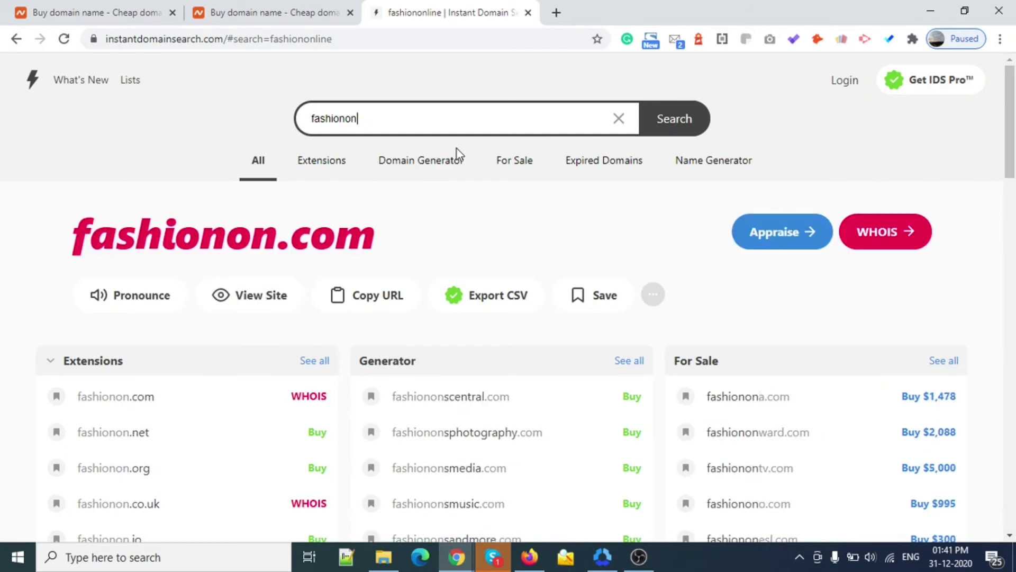
{"action": "key", "text": "BackSpace"}
{"action": "key", "text": "BackSpace"}
{"action": "type", "text": "hub"}
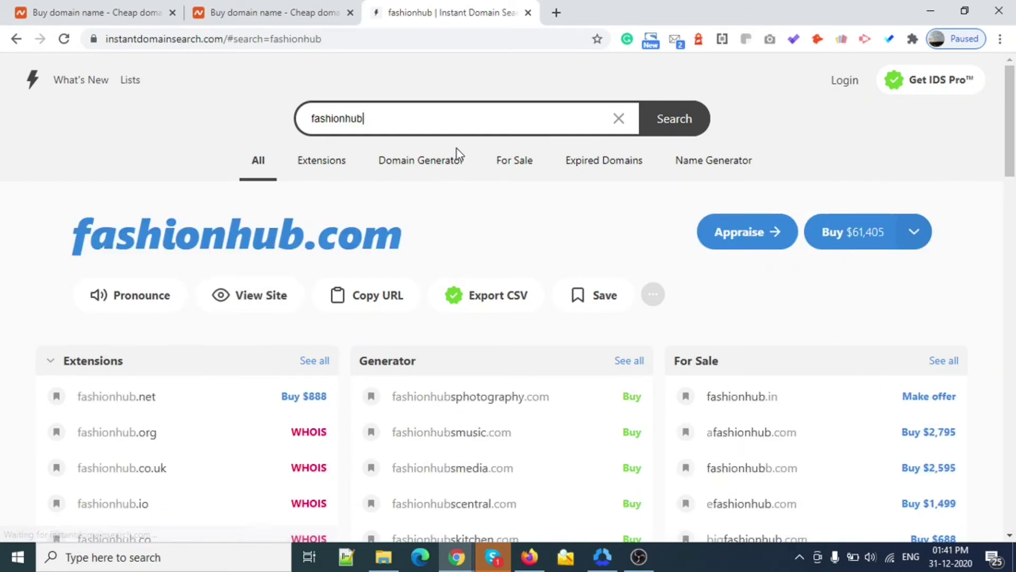
{"action": "key", "text": "BackSpace"}
{"action": "key", "text": "BackSpace"}
{"action": "key", "text": "BackSpace"}
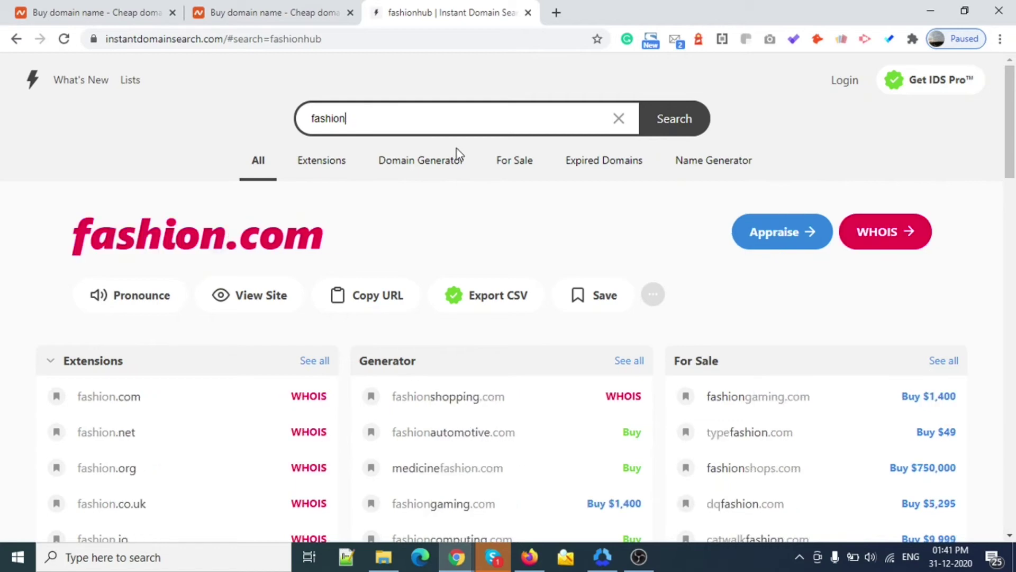
{"action": "type", "text": "gate"}
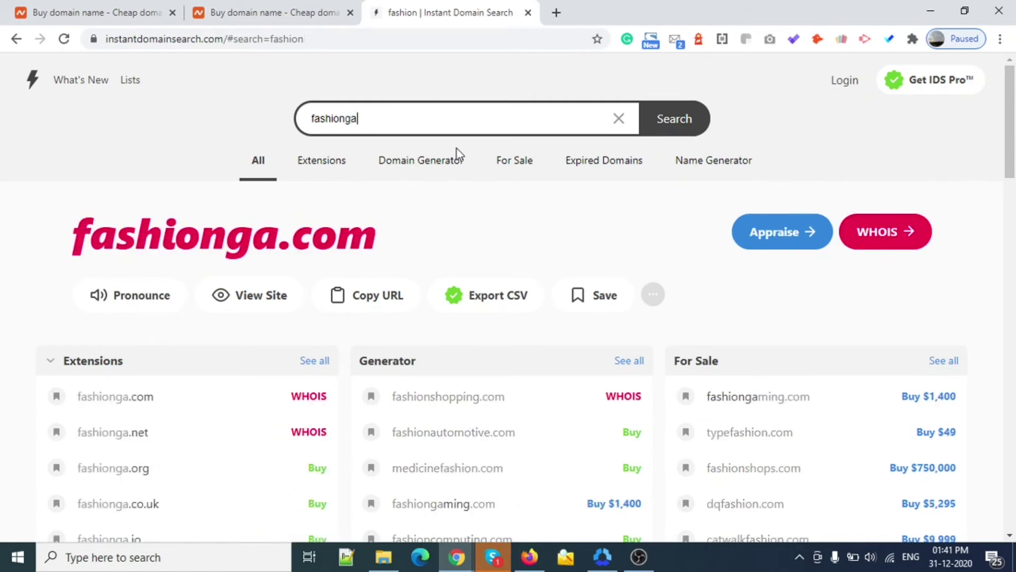
{"action": "key", "text": "BackSpace"}
{"action": "key", "text": "BackSpace"}
{"action": "key", "text": "BackSpace"}
{"action": "key", "text": "BackSpace"}
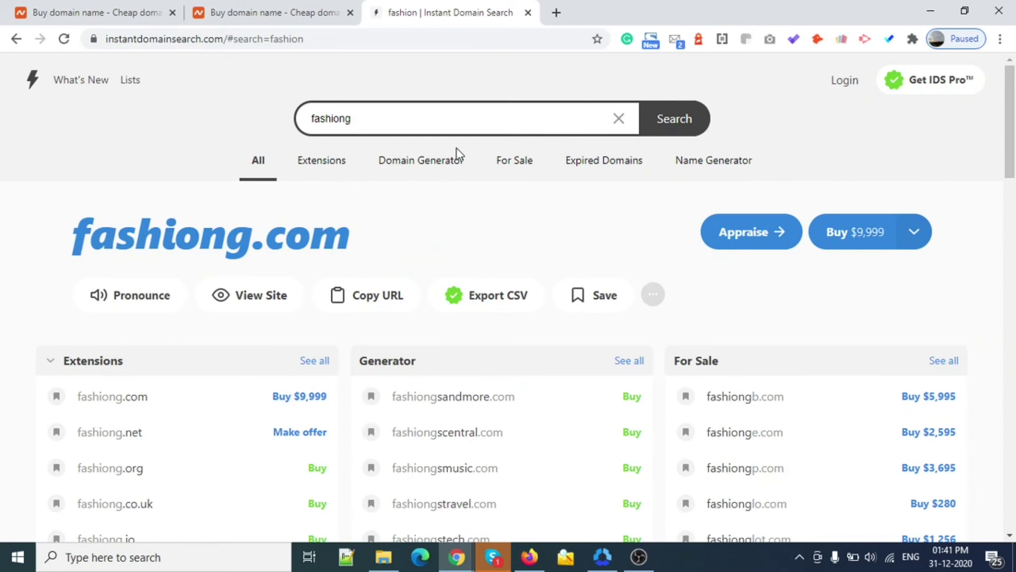
{"action": "type", "text": "door"}
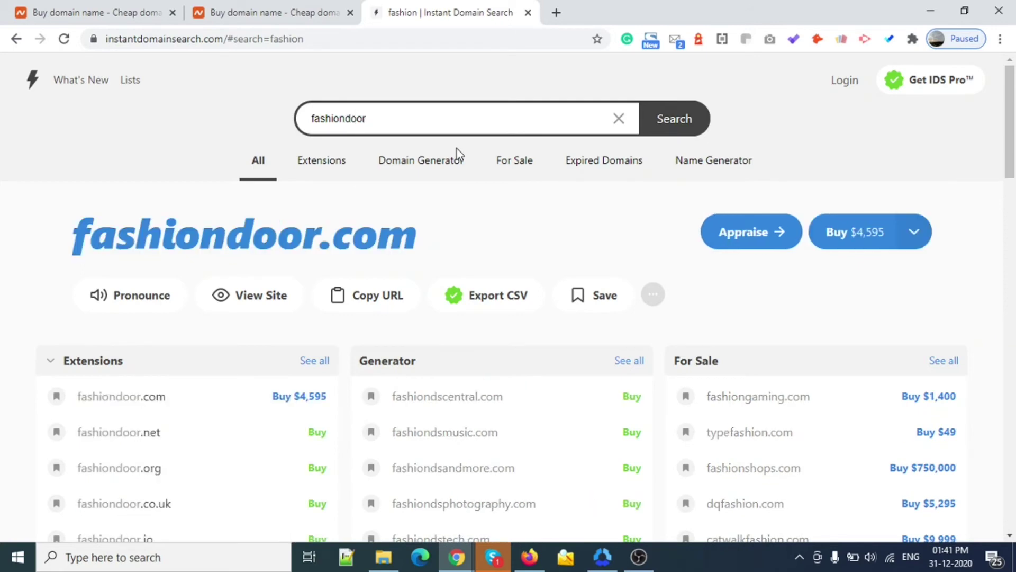
{"action": "key", "text": "BackSpace"}
{"action": "key", "text": "BackSpace"}
{"action": "key", "text": "BackSpace"}
{"action": "key", "text": "BackSpace"}
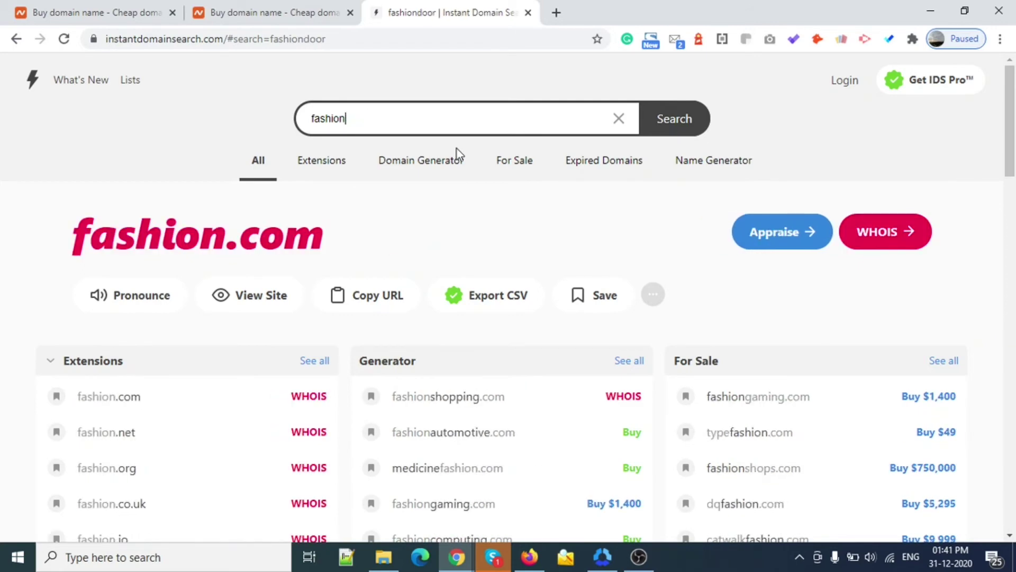
- Settle on fashioncountries, which shows fashioncountries.com available, and select the term
{"action": "type", "text": "w"}
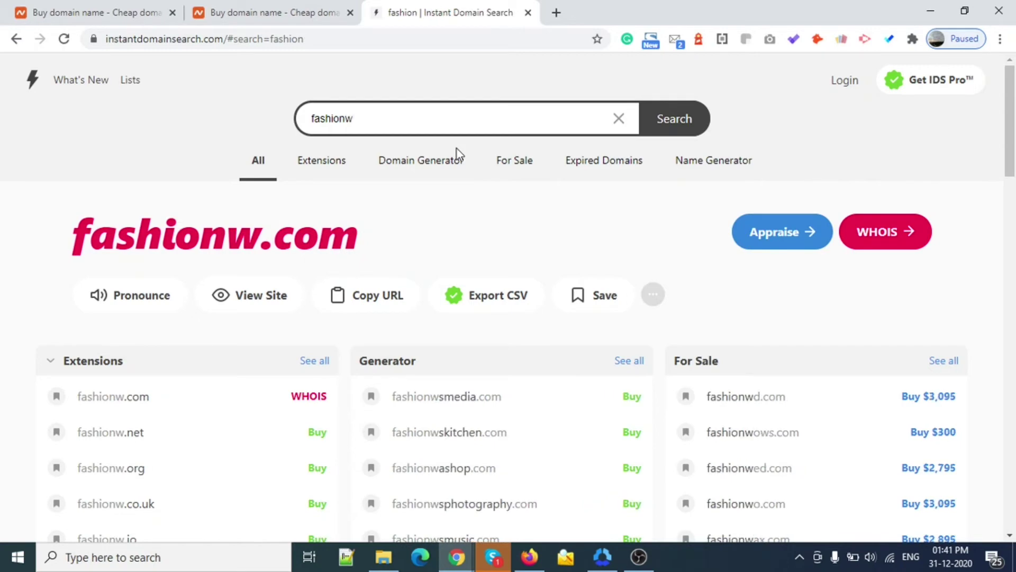
{"action": "key", "text": "BackSpace"}
{"action": "type", "text": "cou"}
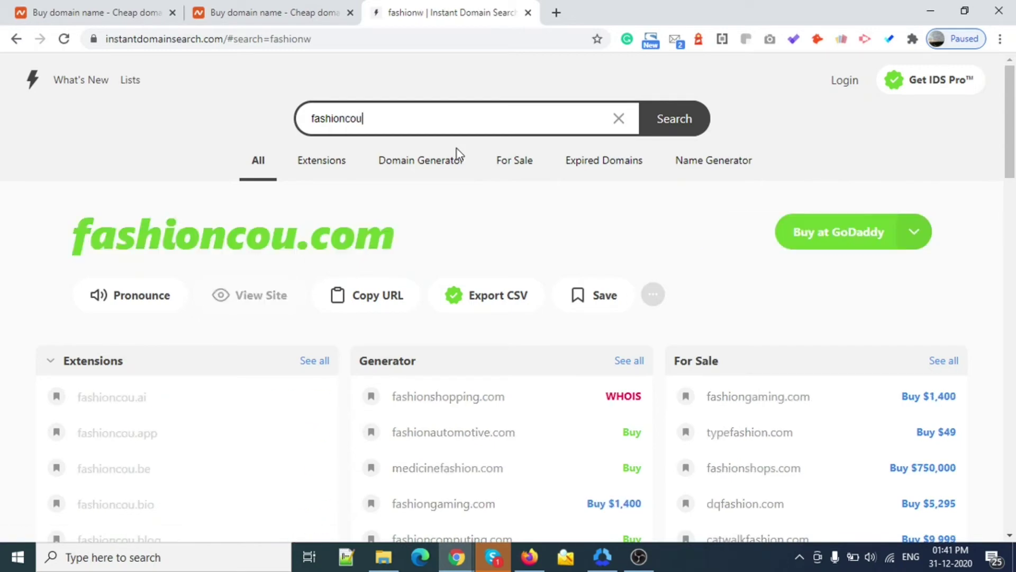
{"action": "type", "text": "ntry"}
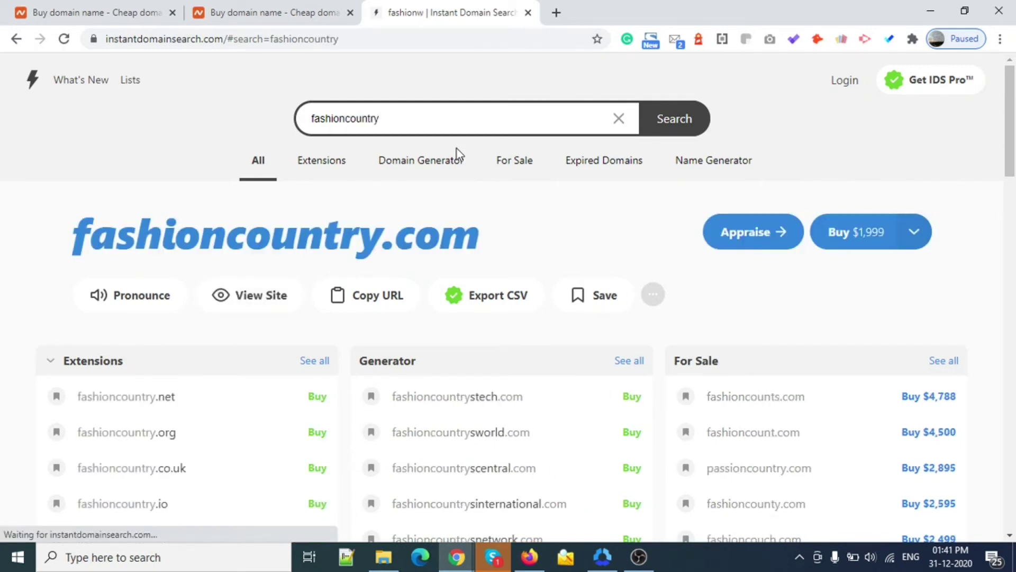
{"action": "key", "text": "BackSpace"}
{"action": "type", "text": "ies"}
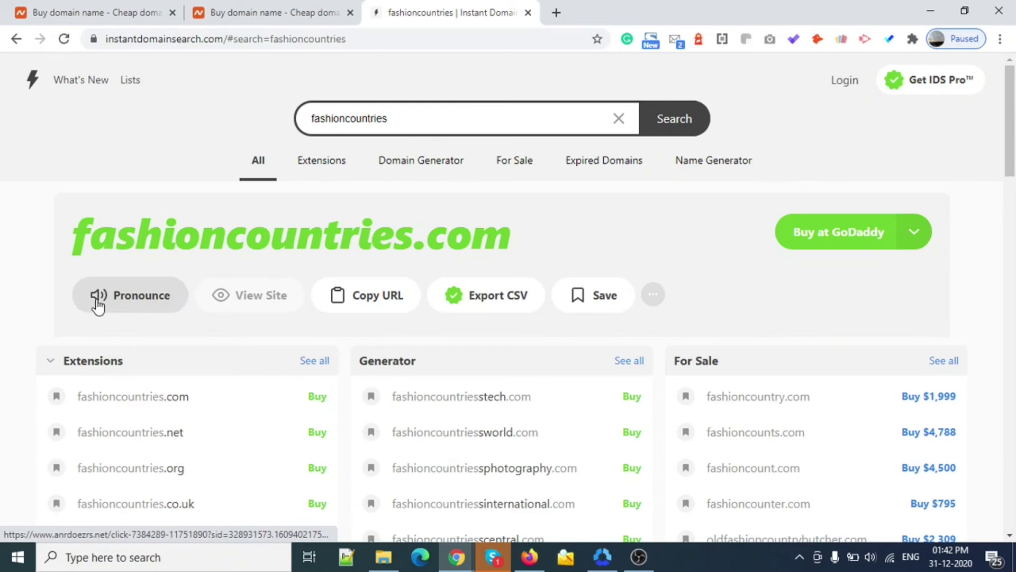
{"action": "double_click", "coordinate": [425, 128]}
{"action": "key", "text": "ctrl+c"}
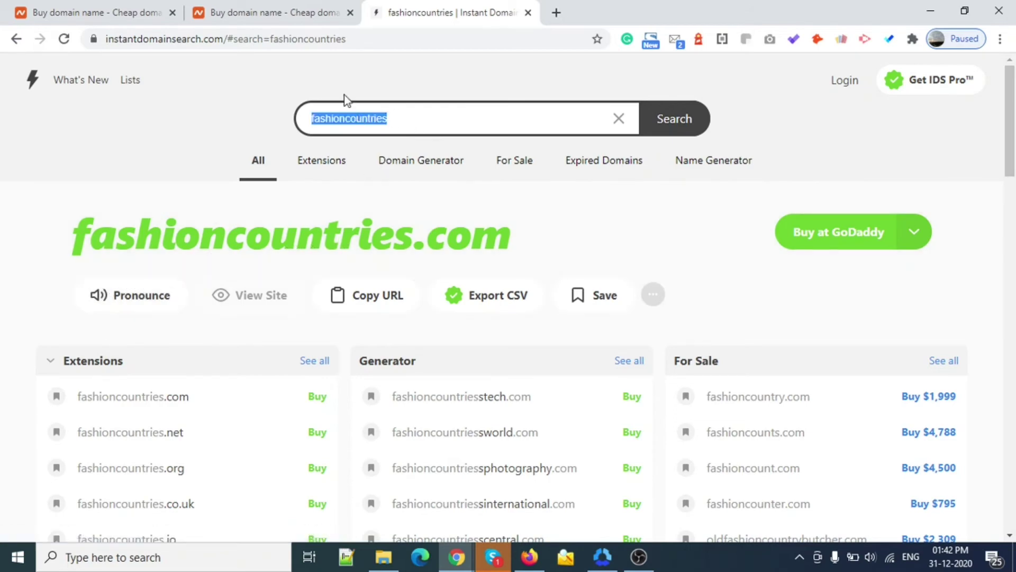
{"action": "left_click", "coordinate": [263, 11]}
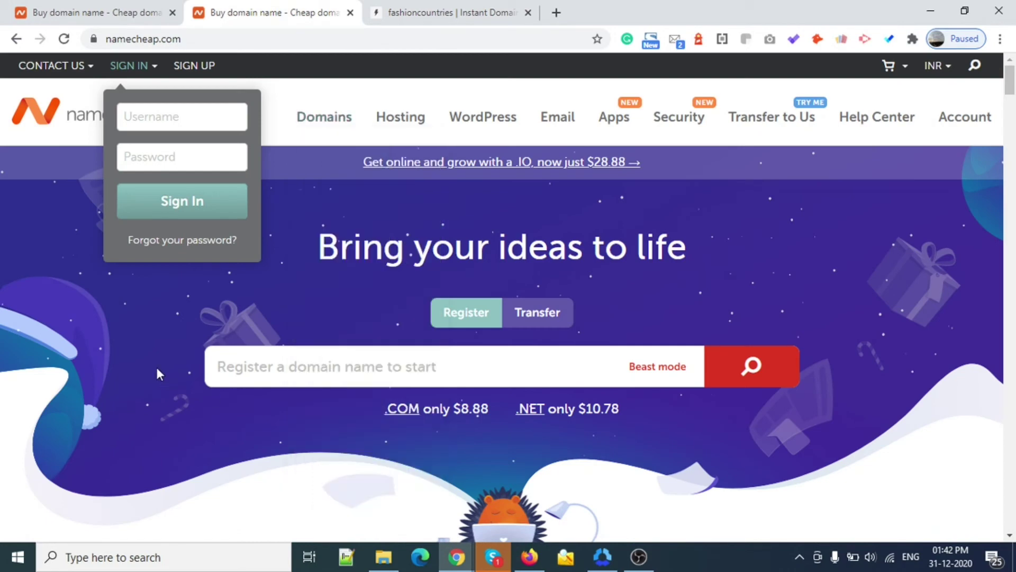
- Search Namecheap for the pasted 'fashioncountries' and select the ₹651.51/yr .com price
{"action": "left_click_drag", "start_coordinate": [257, 175], "coordinate": [310, 324]}
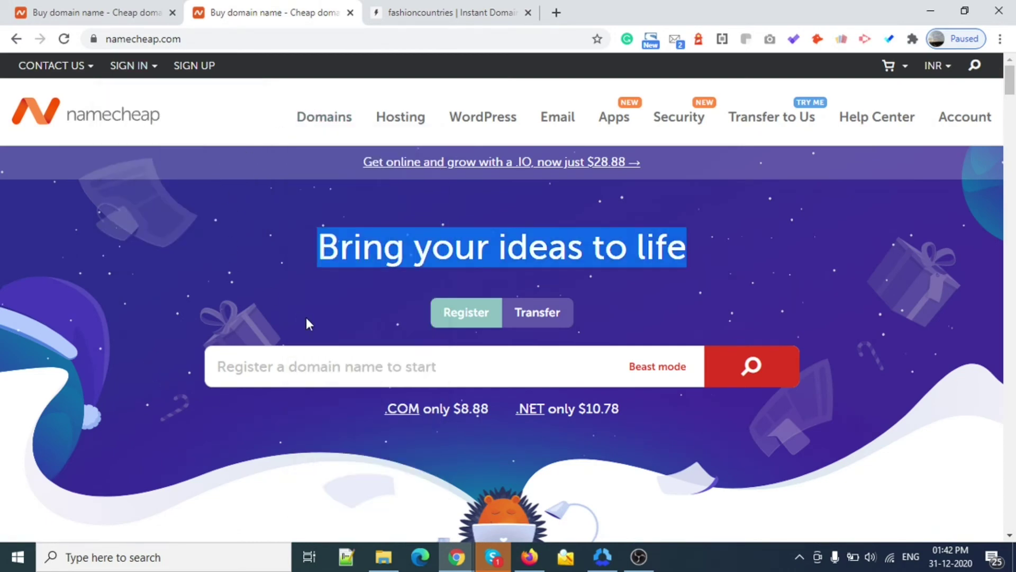
{"action": "left_click", "coordinate": [331, 365]}
{"action": "key", "text": "ctrl+v"}
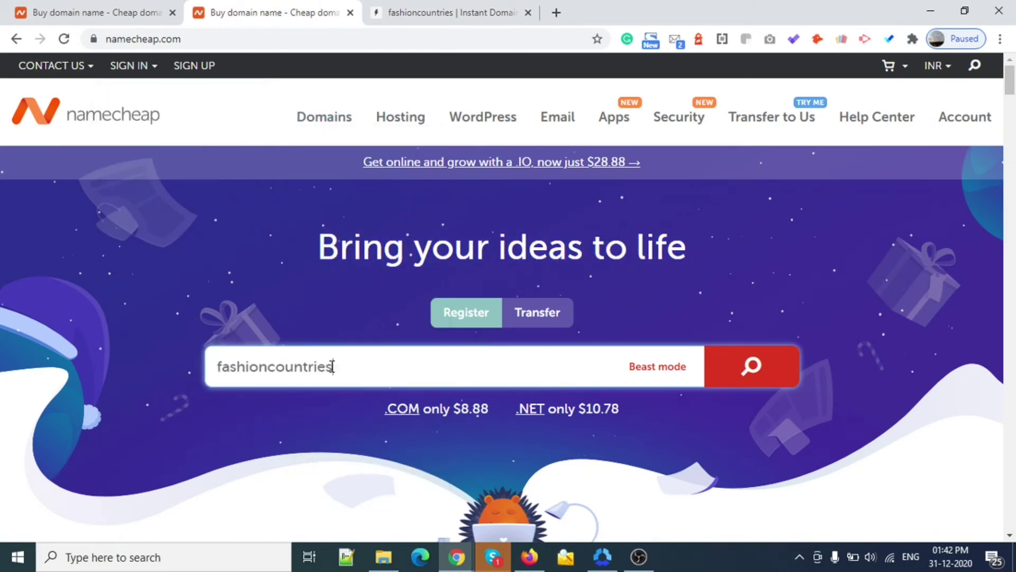
{"action": "left_click", "coordinate": [765, 365]}
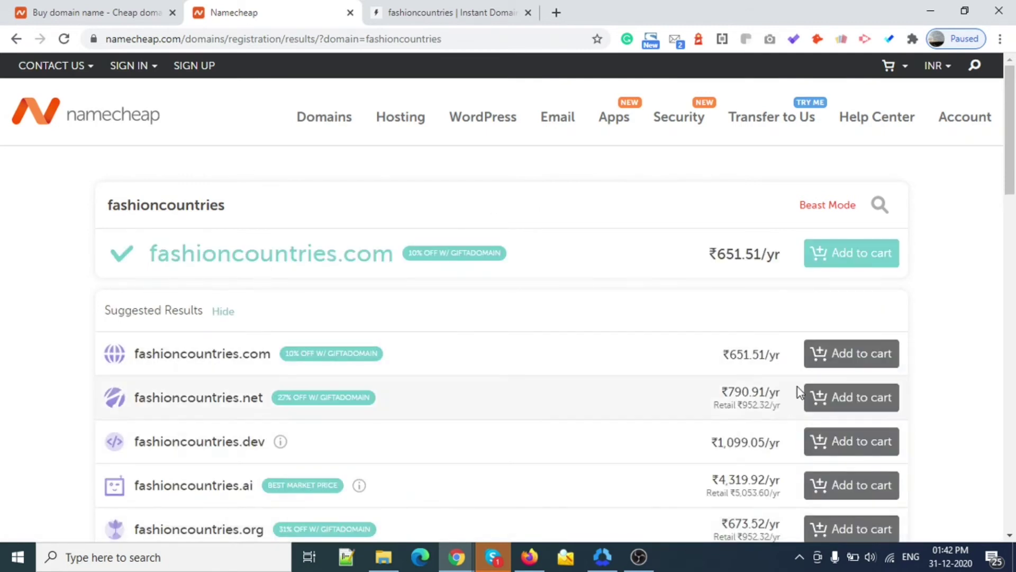
{"action": "left_click_drag", "start_coordinate": [729, 355], "coordinate": [749, 355]}
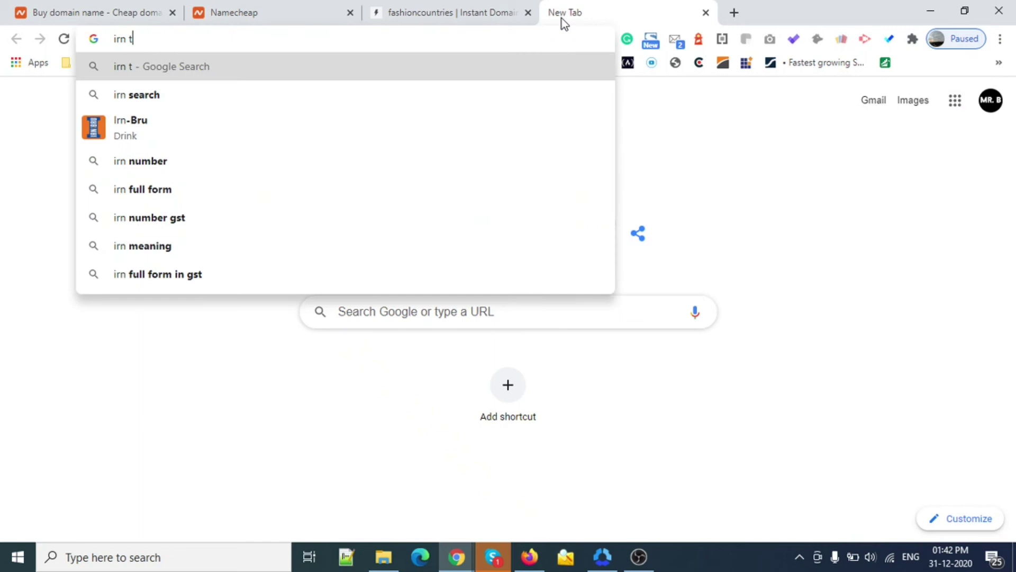
- Convert ₹651.51 to US dollars with an 'irn to usd' search, getting 8.92
{"action": "type", "text": "usd"}
{"action": "key", "text": "Return"}
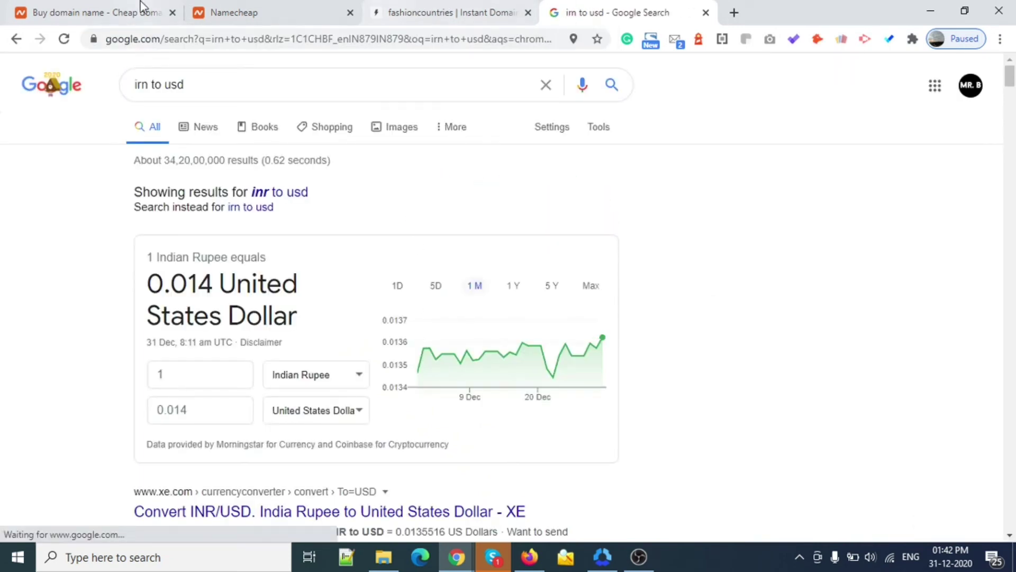
{"action": "left_click", "coordinate": [286, 7]}
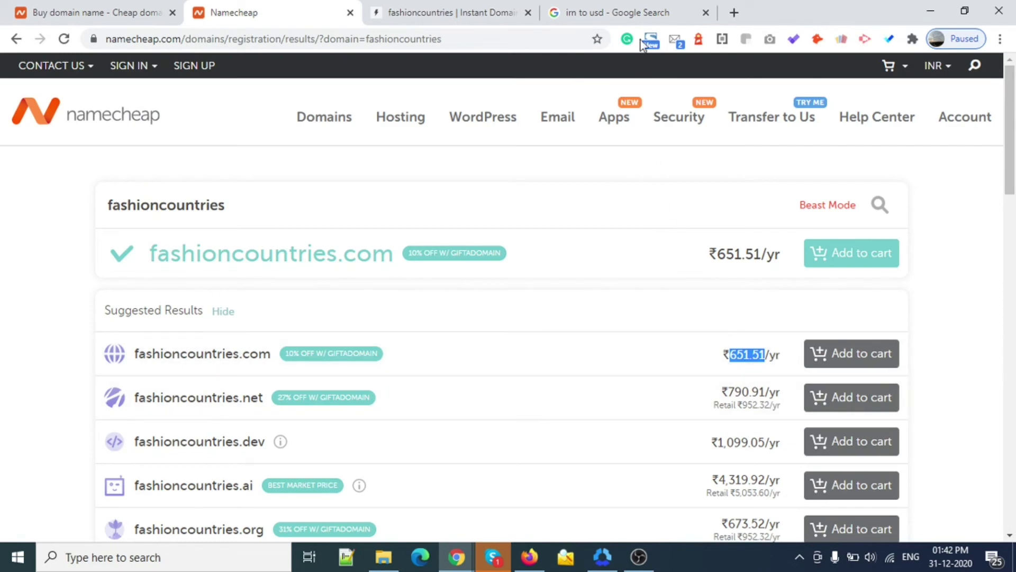
{"action": "left_click", "coordinate": [617, 12]}
{"action": "left_click", "coordinate": [209, 372]}
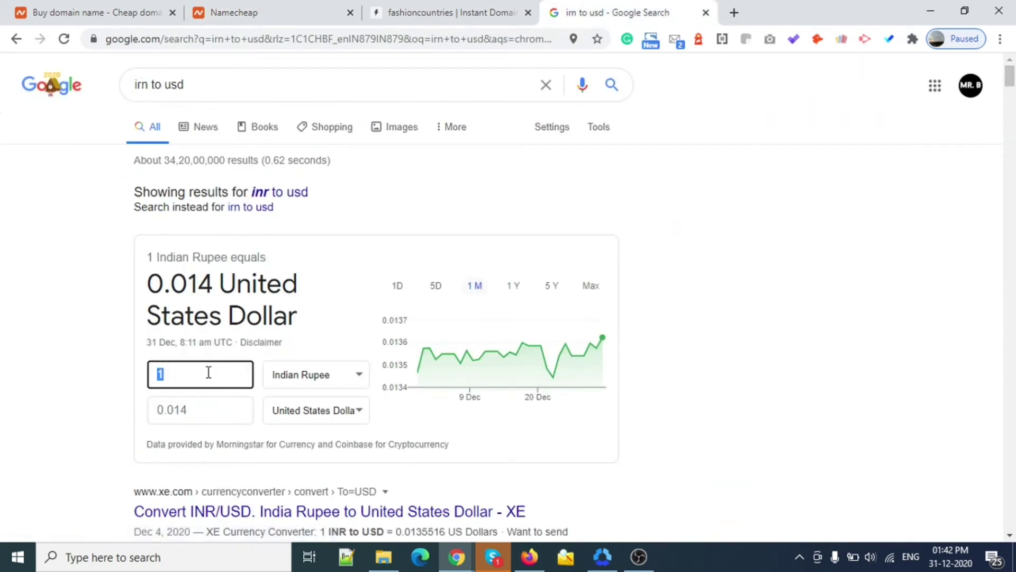
{"action": "type", "text": "651.51"}
{"action": "left_click", "coordinate": [153, 409]}
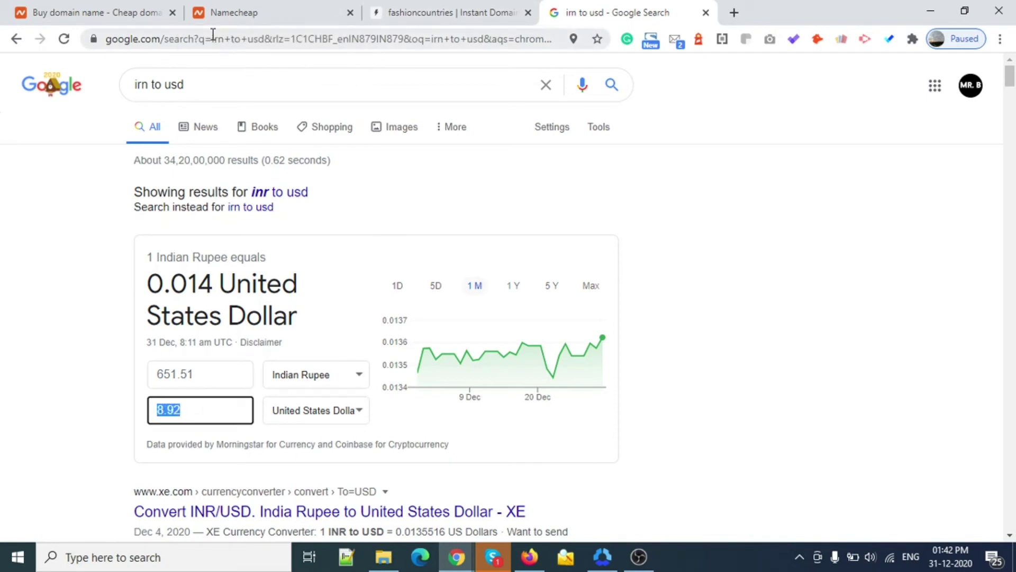
{"action": "left_click", "coordinate": [110, 11]}
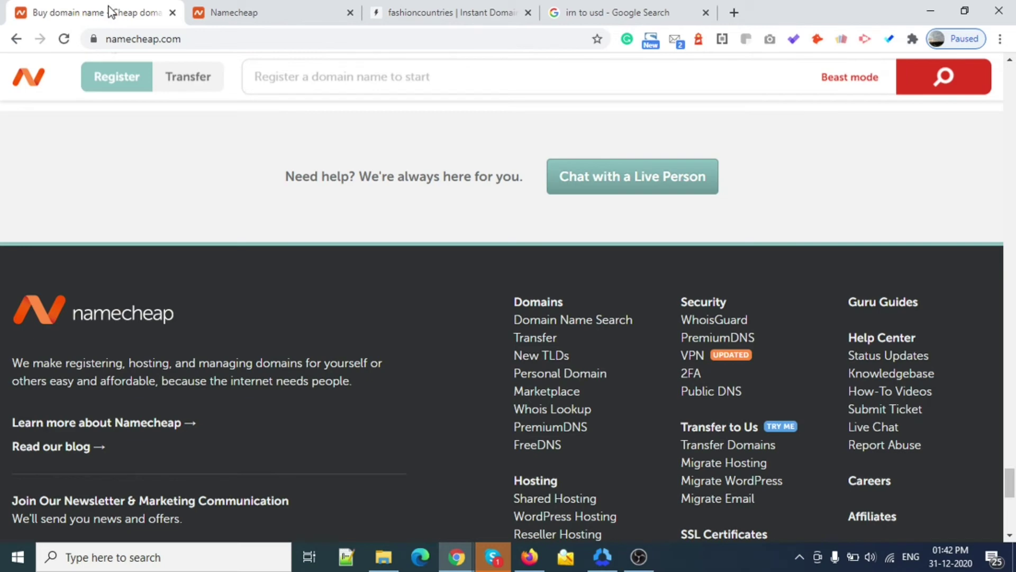
- Go back to the fashioncountries results and scroll the extension list, highlighting the .ai entry
{"action": "scroll", "coordinate": [351, 191], "scroll_direction": "up", "scroll_amount": 12}
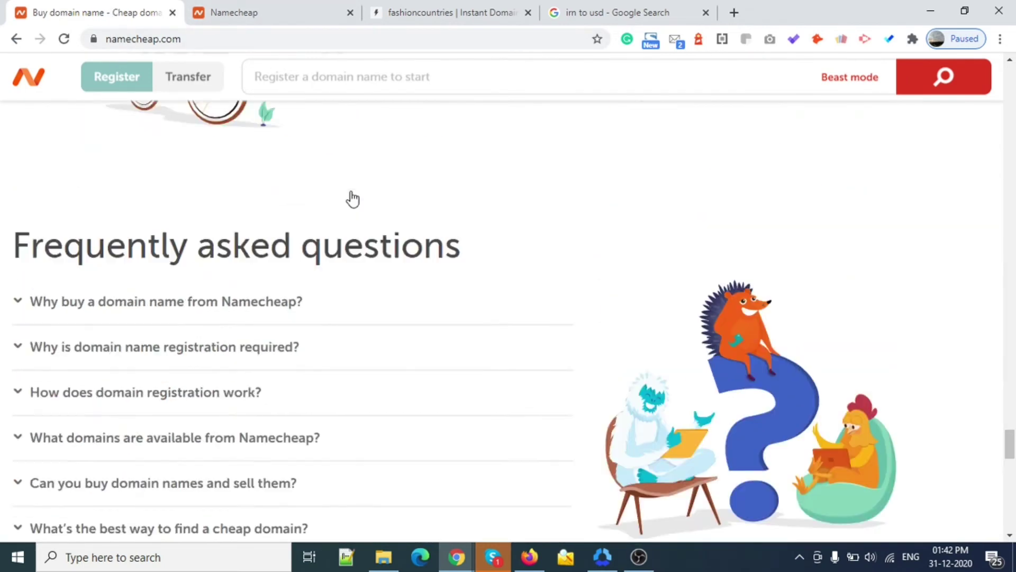
{"action": "left_click", "coordinate": [312, 7]}
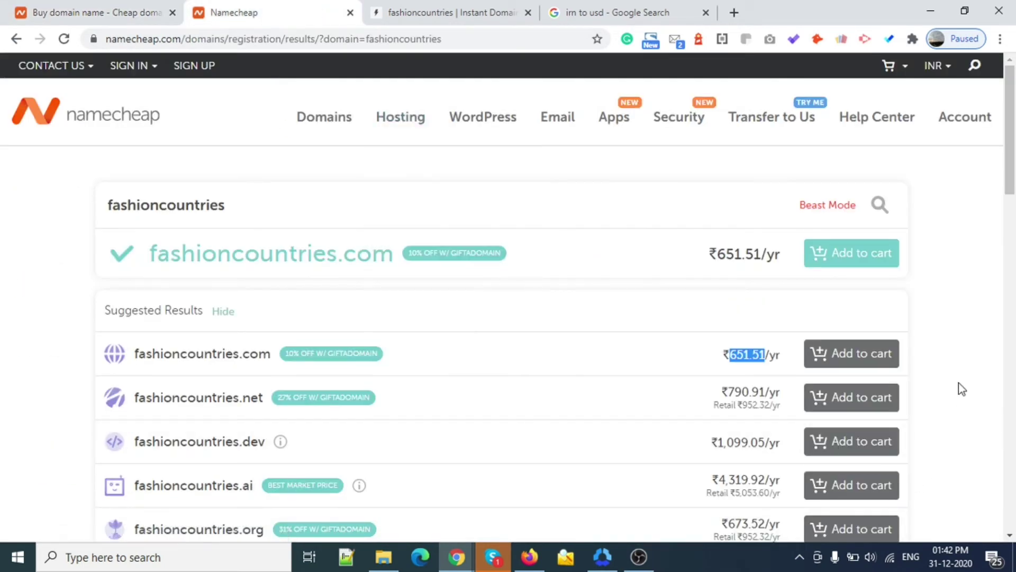
{"action": "scroll", "coordinate": [962, 312], "scroll_direction": "down", "scroll_amount": 1}
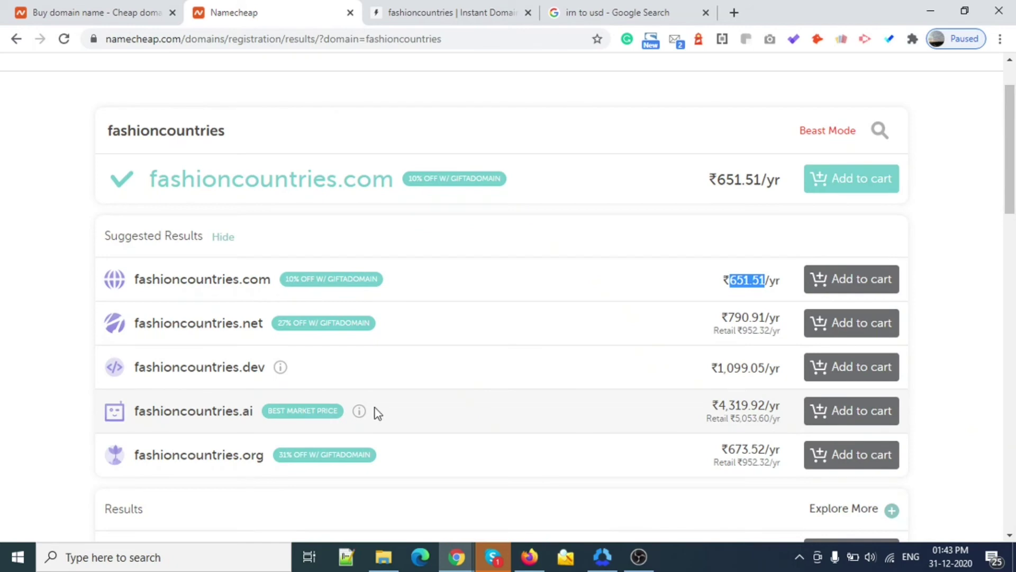
{"action": "scroll", "coordinate": [537, 419], "scroll_direction": "down", "scroll_amount": 4}
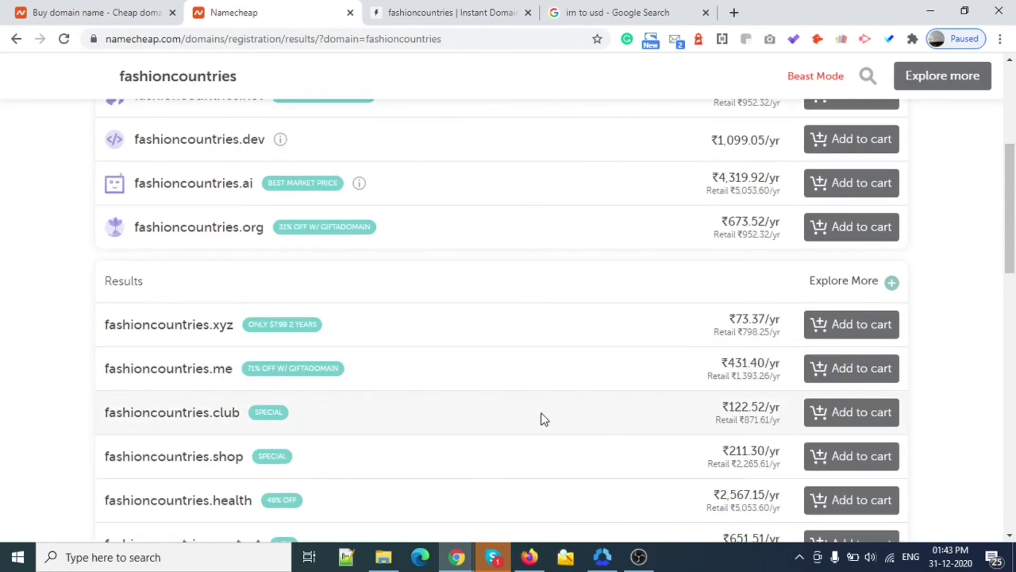
{"action": "scroll", "coordinate": [540, 417], "scroll_direction": "up", "scroll_amount": 6}
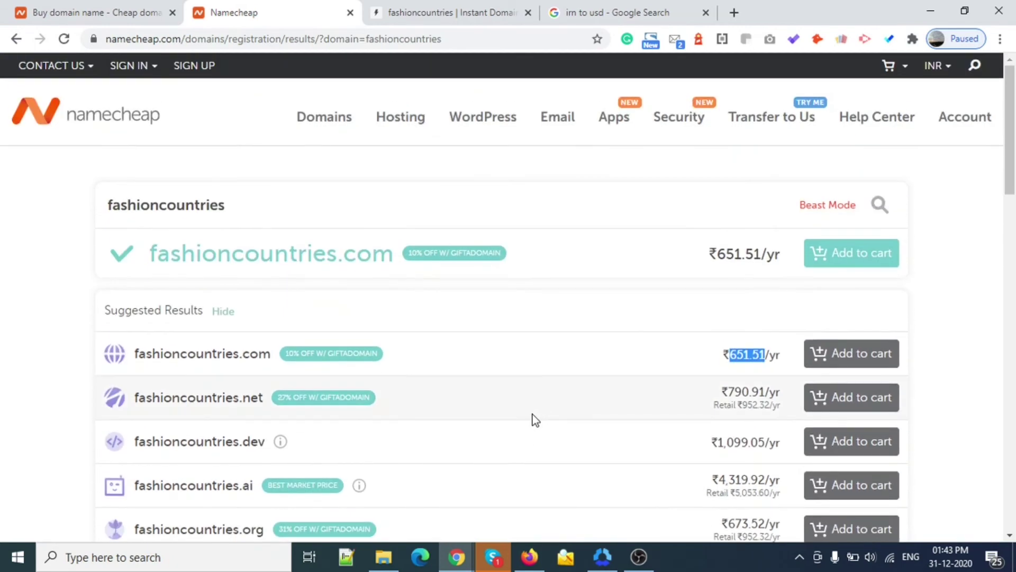
{"action": "scroll", "coordinate": [860, 385], "scroll_direction": "down", "scroll_amount": 1}
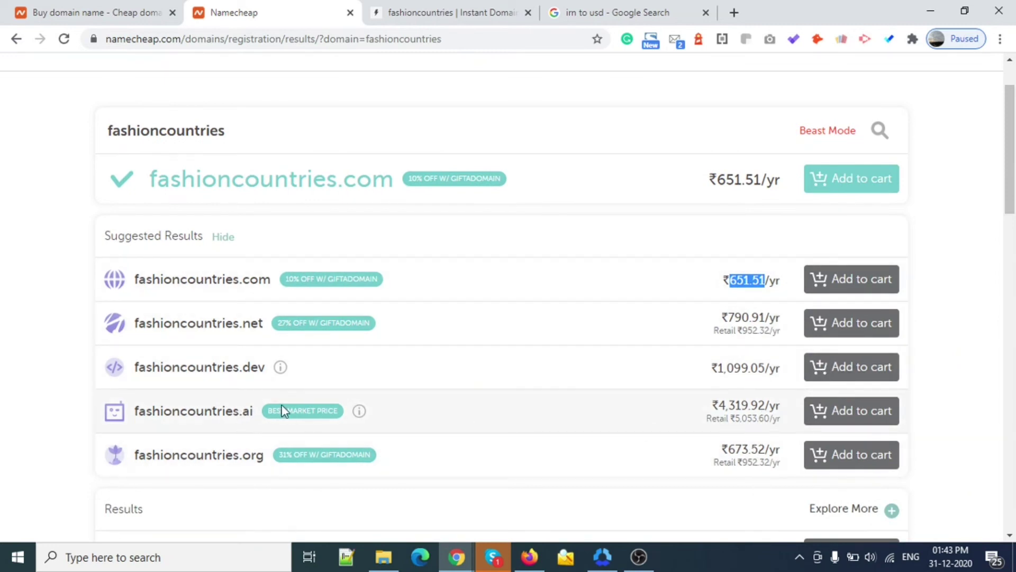
{"action": "left_click_drag", "start_coordinate": [253, 410], "coordinate": [247, 412]}
{"action": "left_click", "coordinate": [953, 348]}
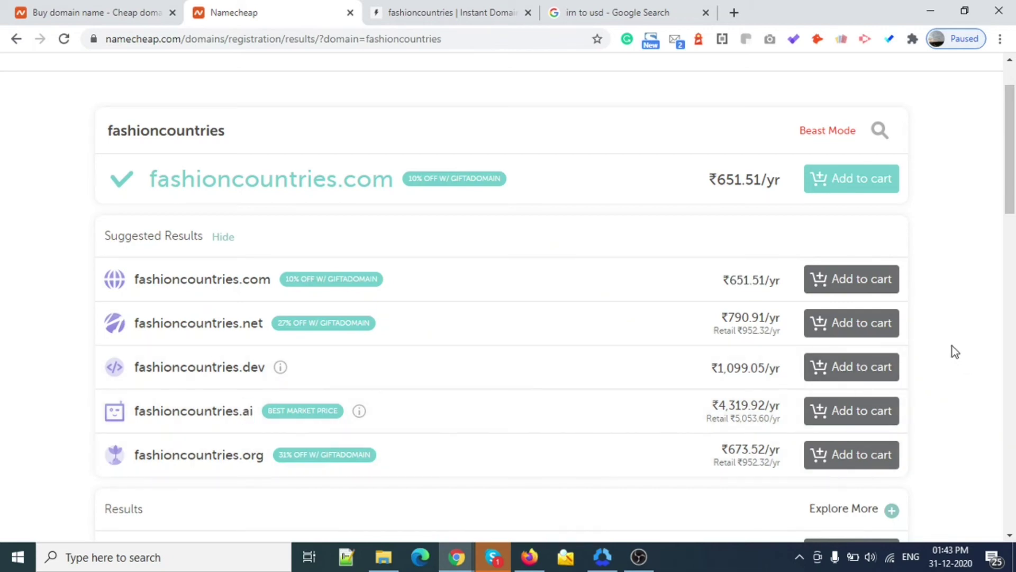
- Select the .xyz price of ₹73.37/yr and scroll further down past .so and back up
{"action": "scroll", "coordinate": [952, 347], "scroll_direction": "down", "scroll_amount": 5}
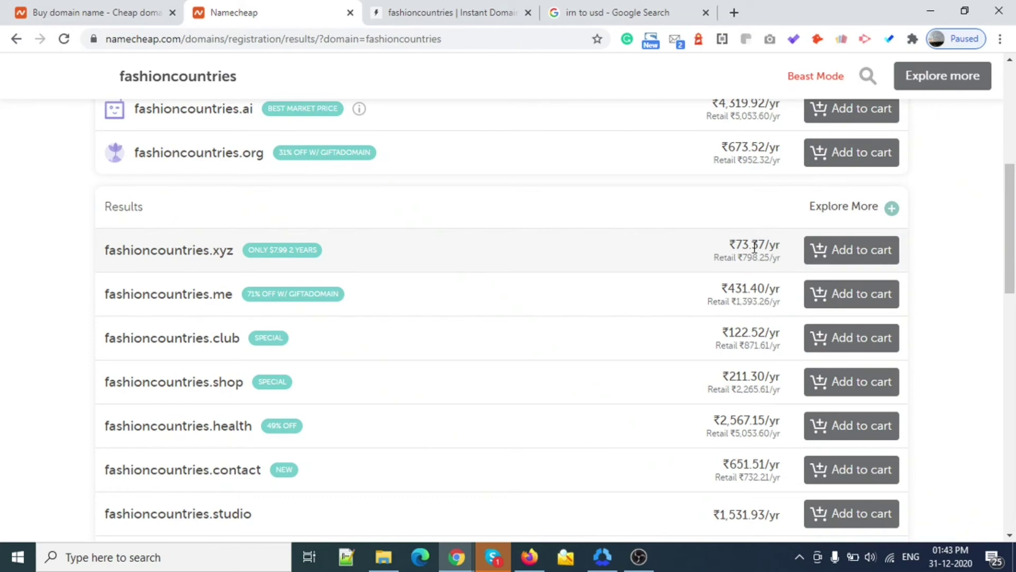
{"action": "left_click_drag", "start_coordinate": [776, 244], "coordinate": [734, 257]}
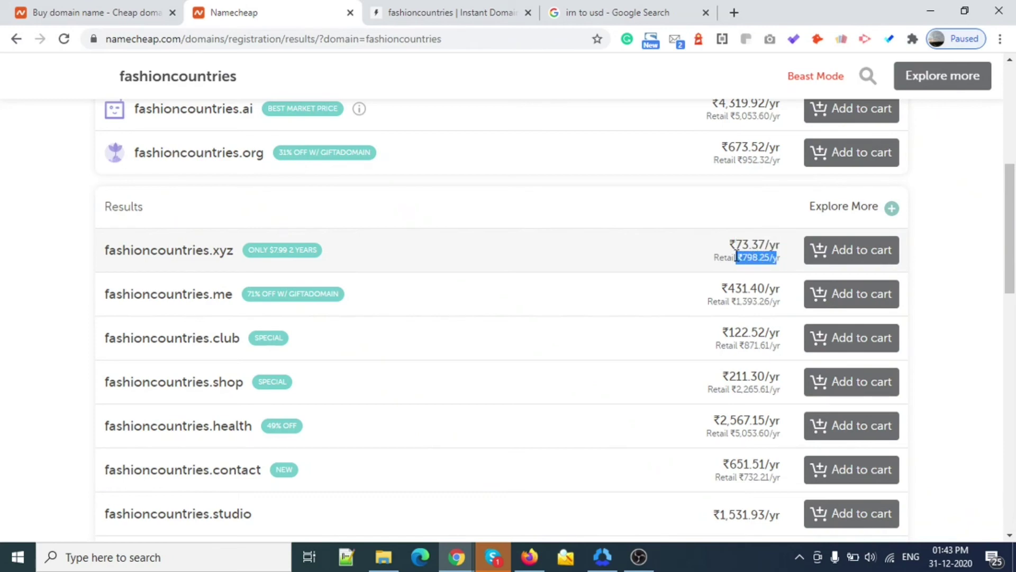
{"action": "scroll", "coordinate": [737, 256], "scroll_direction": "up", "scroll_amount": 5}
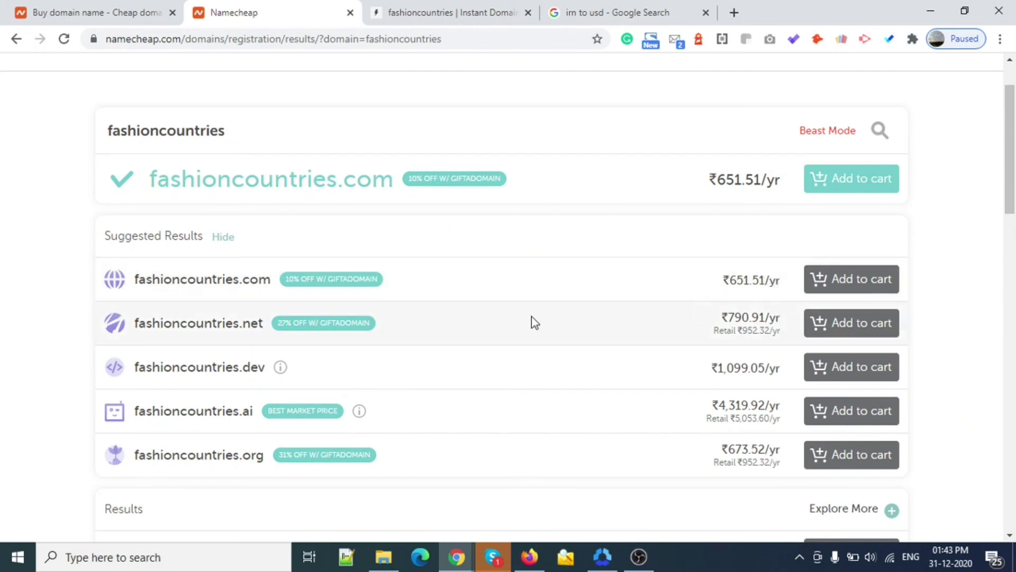
{"action": "scroll", "coordinate": [665, 320], "scroll_direction": "down", "scroll_amount": 1}
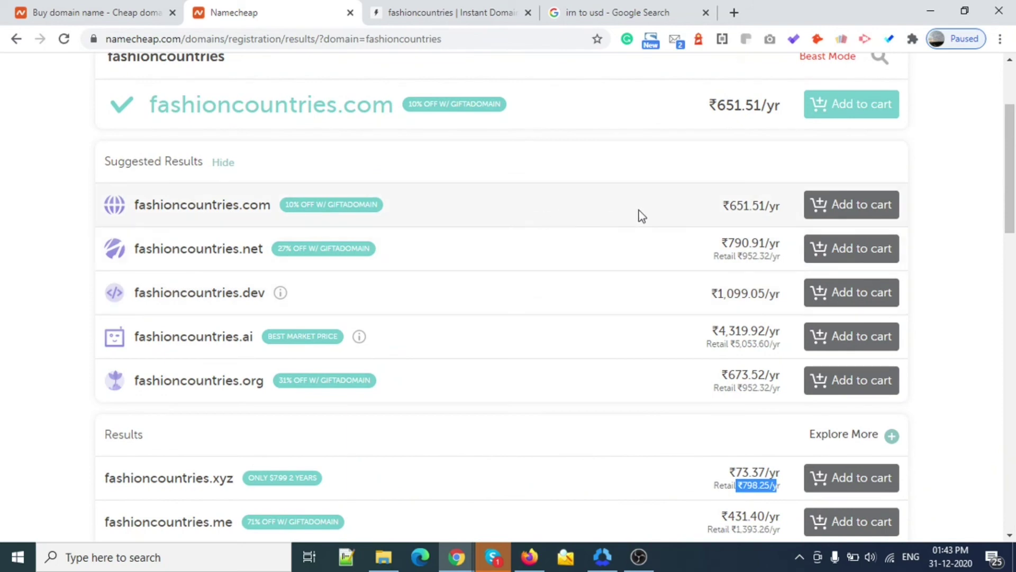
{"action": "scroll", "coordinate": [635, 365], "scroll_direction": "down", "scroll_amount": 2}
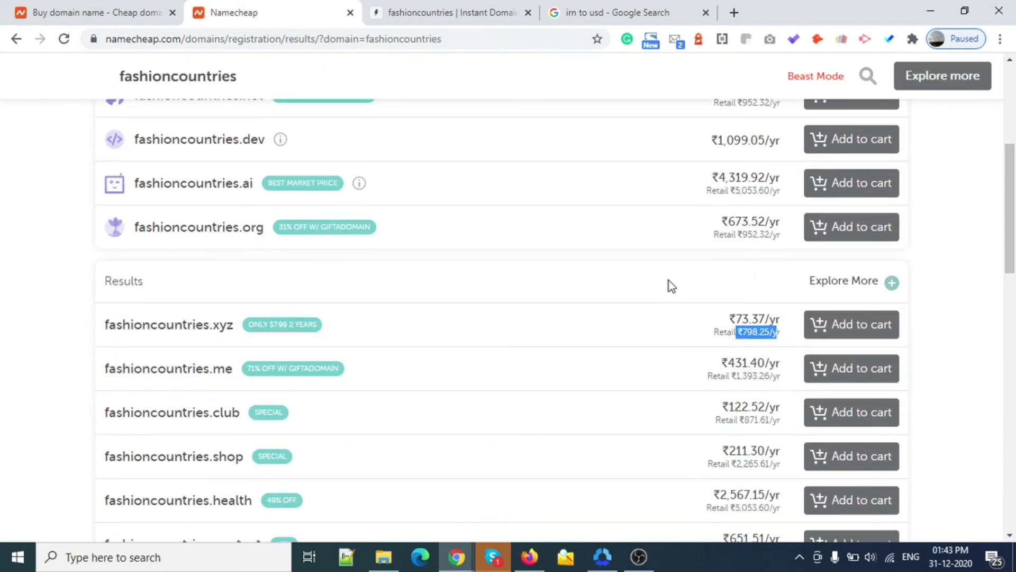
{"action": "scroll", "coordinate": [670, 283], "scroll_direction": "down", "scroll_amount": 5}
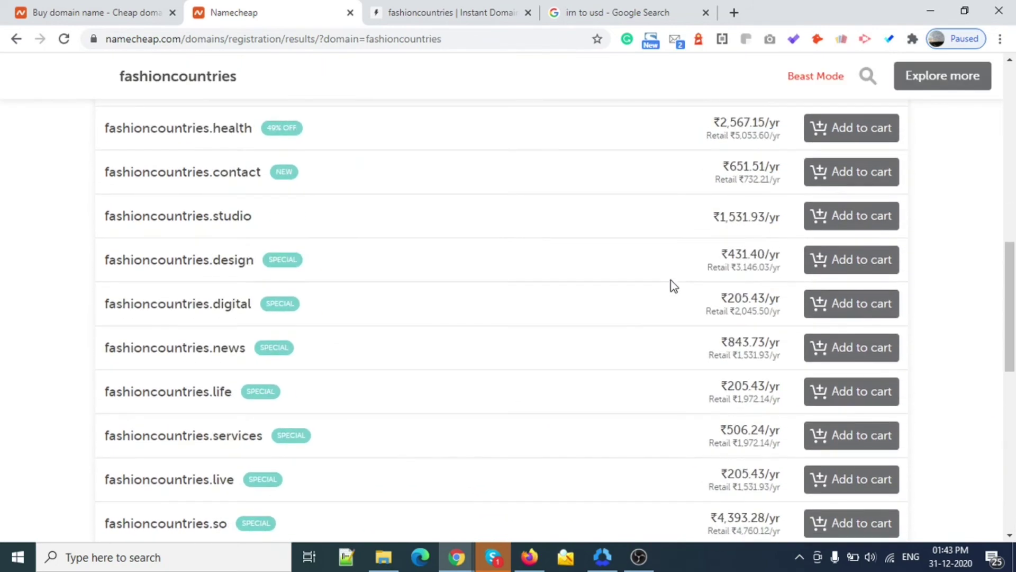
{"action": "scroll", "coordinate": [821, 332], "scroll_direction": "up", "scroll_amount": 10}
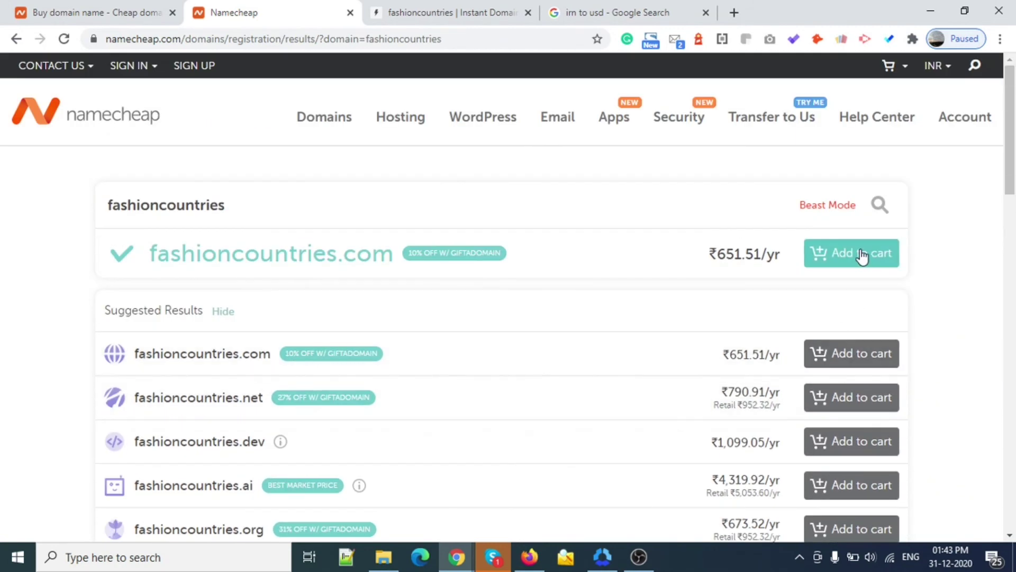
- Add fashioncountries.com to the cart, giving 1 item totalling Rs663.08
{"action": "left_click", "coordinate": [860, 254]}
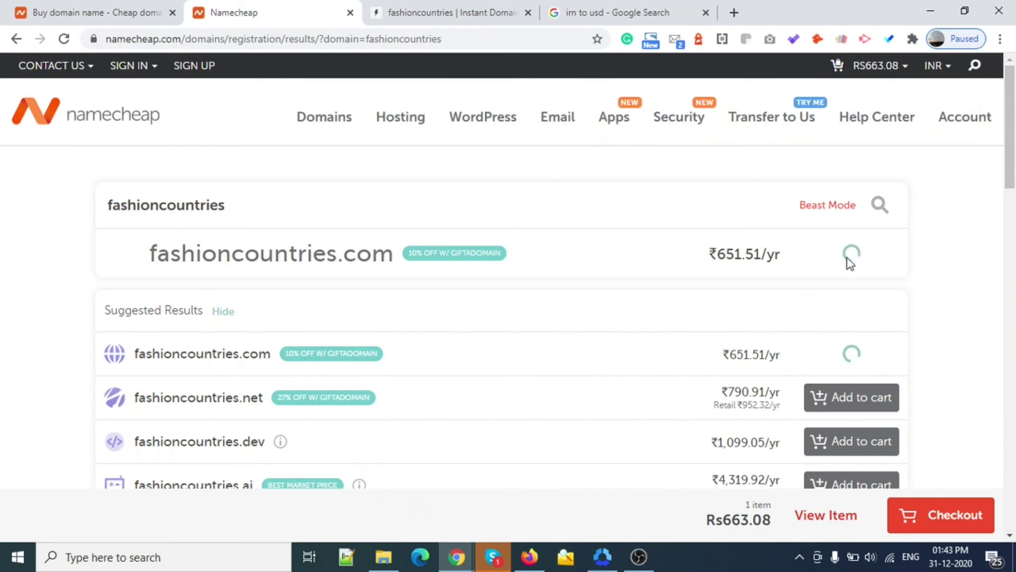
{"action": "scroll", "coordinate": [823, 286], "scroll_direction": "down", "scroll_amount": 1}
{"action": "scroll", "coordinate": [821, 288], "scroll_direction": "down", "scroll_amount": 2}
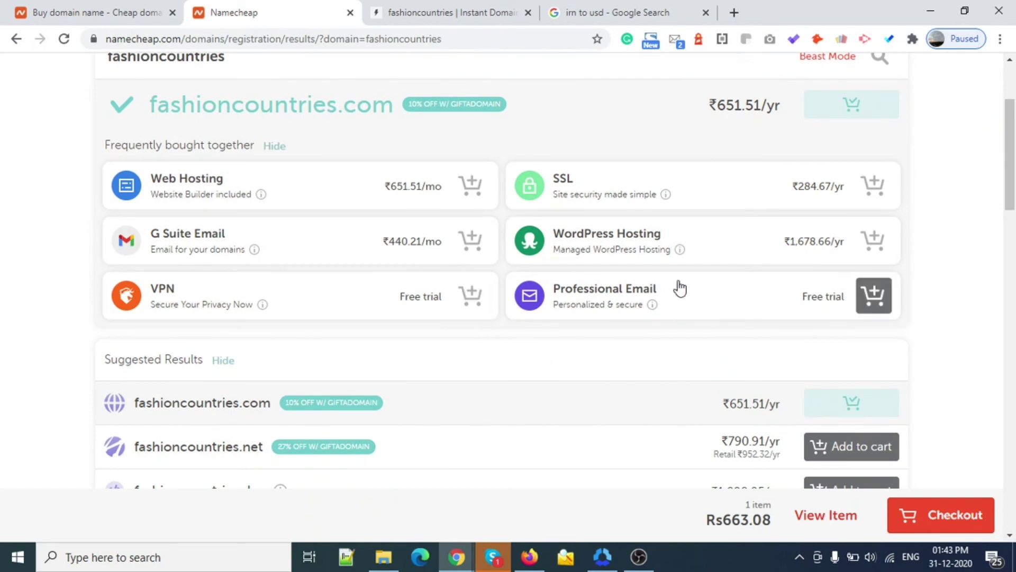
{"action": "scroll", "coordinate": [821, 318], "scroll_direction": "down", "scroll_amount": 1}
{"action": "scroll", "coordinate": [820, 318], "scroll_direction": "down", "scroll_amount": 1}
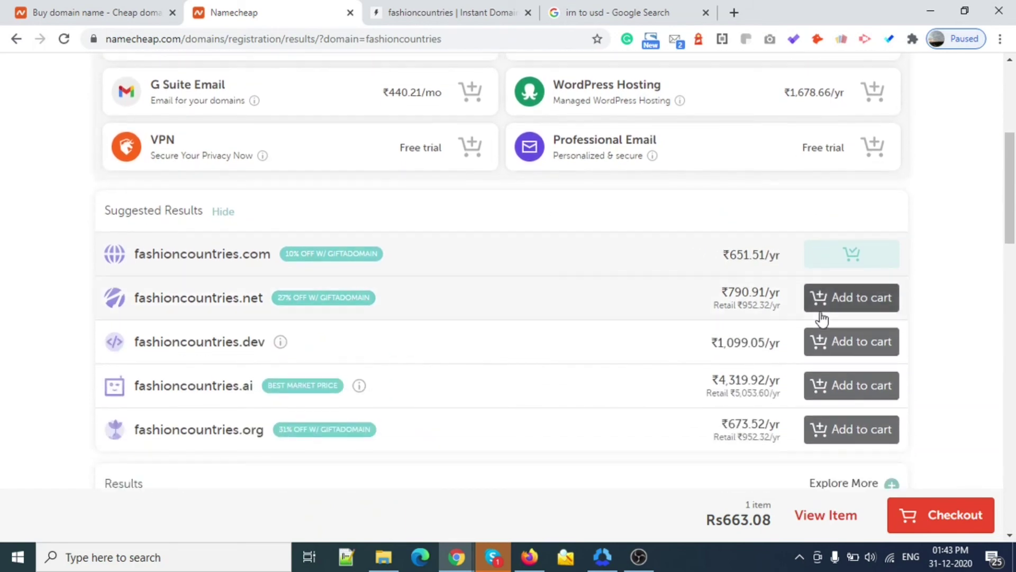
{"action": "scroll", "coordinate": [530, 182], "scroll_direction": "up", "scroll_amount": 2}
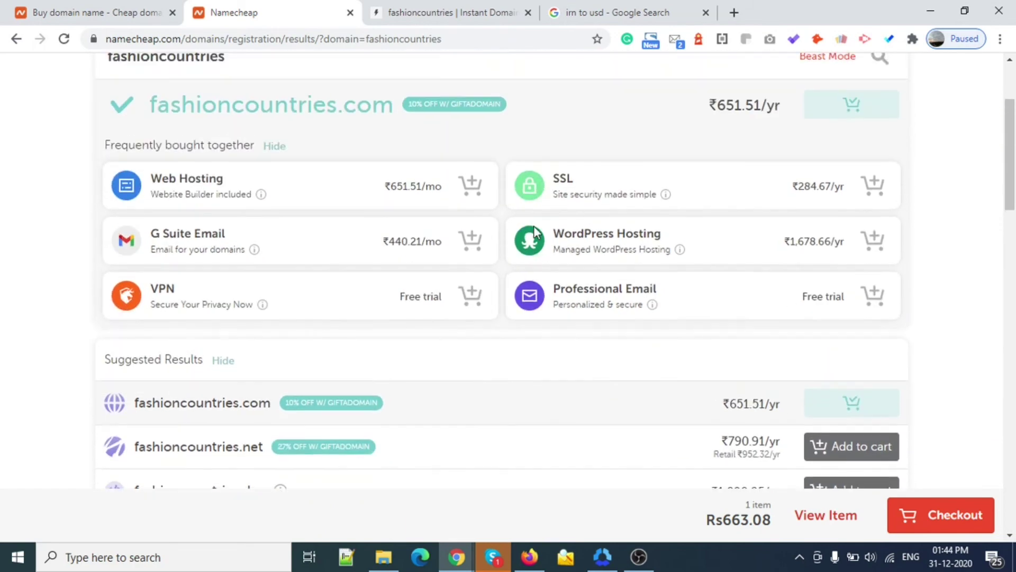
- Scroll the cart page down to the footer's copyright line and back up
{"action": "scroll", "coordinate": [664, 346], "scroll_direction": "down", "scroll_amount": 3}
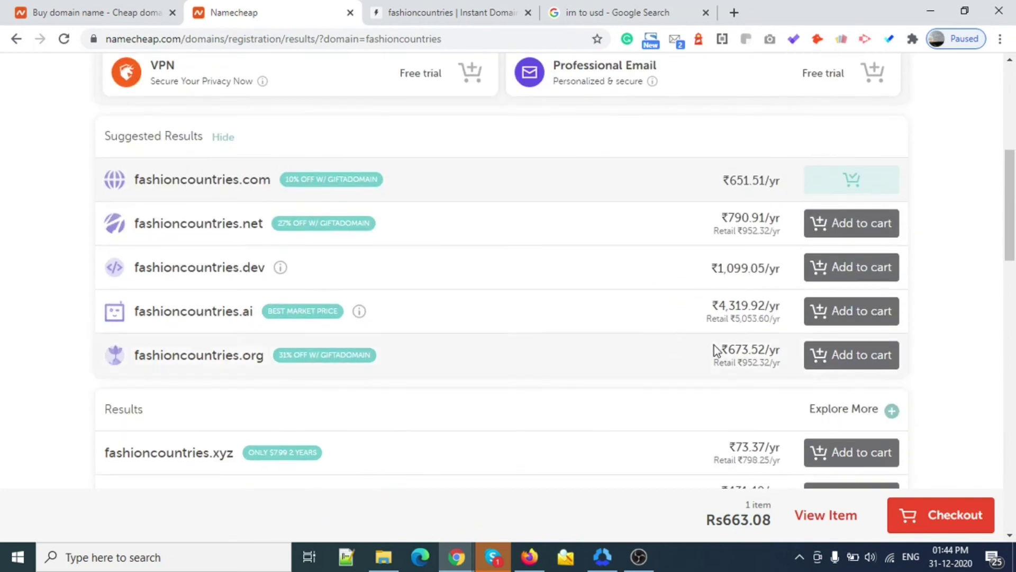
{"action": "scroll", "coordinate": [715, 350], "scroll_direction": "down", "scroll_amount": 5}
{"action": "scroll", "coordinate": [820, 313], "scroll_direction": "down", "scroll_amount": 15}
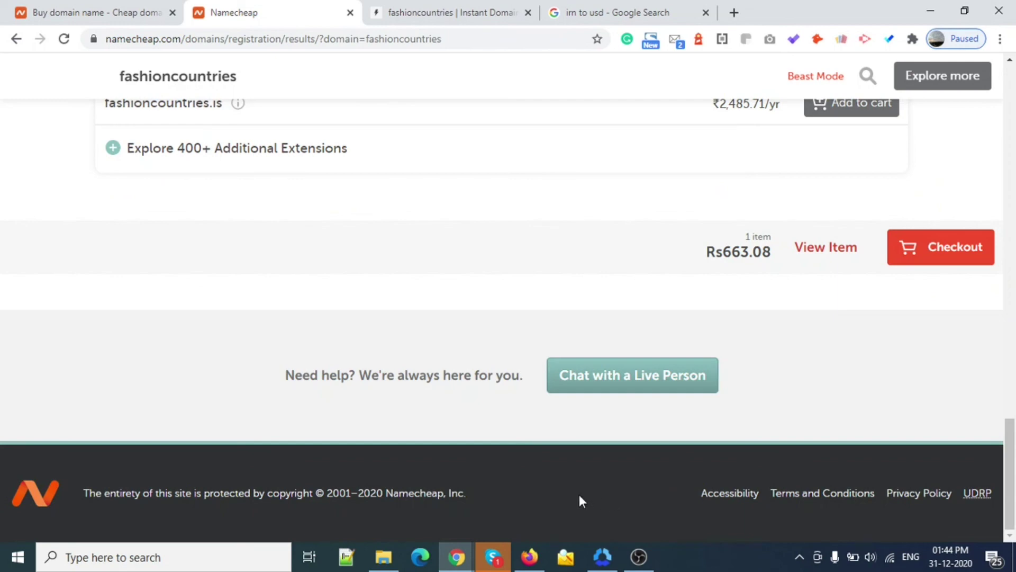
{"action": "left_click_drag", "start_coordinate": [530, 495], "coordinate": [117, 484]}
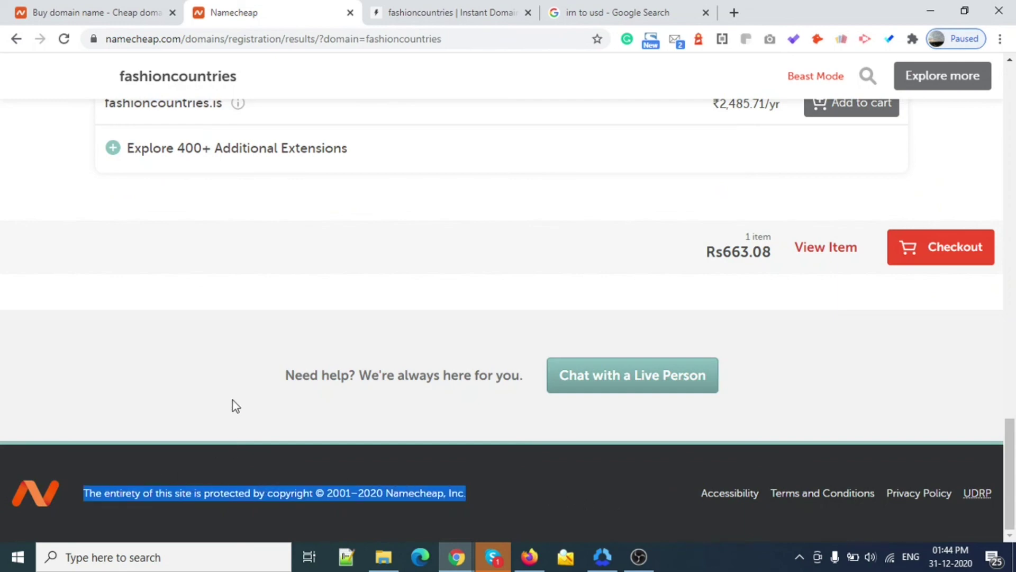
{"action": "scroll", "coordinate": [235, 406], "scroll_direction": "up", "scroll_amount": 20}
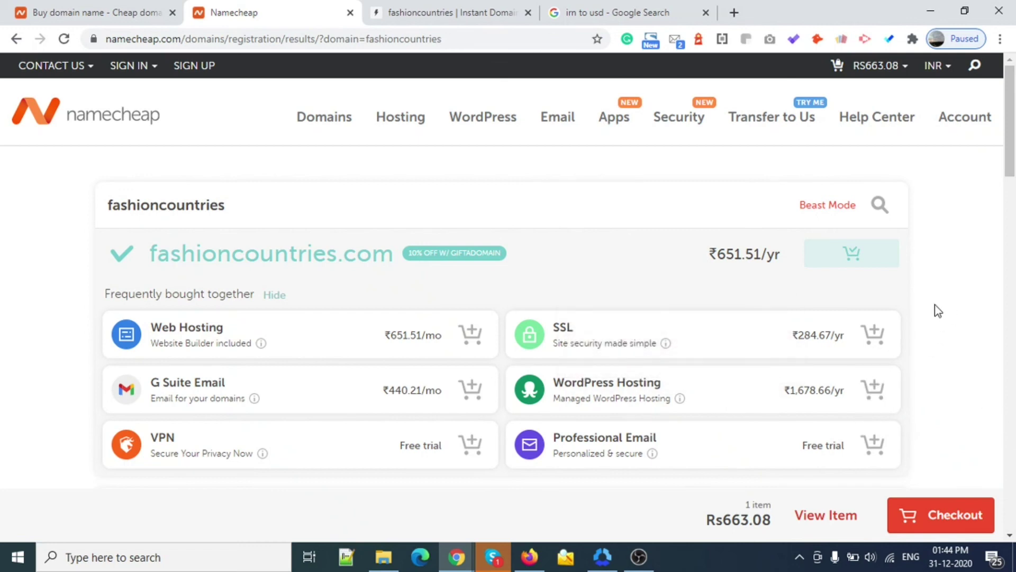
{"action": "scroll", "coordinate": [892, 309], "scroll_direction": "down", "scroll_amount": 1}
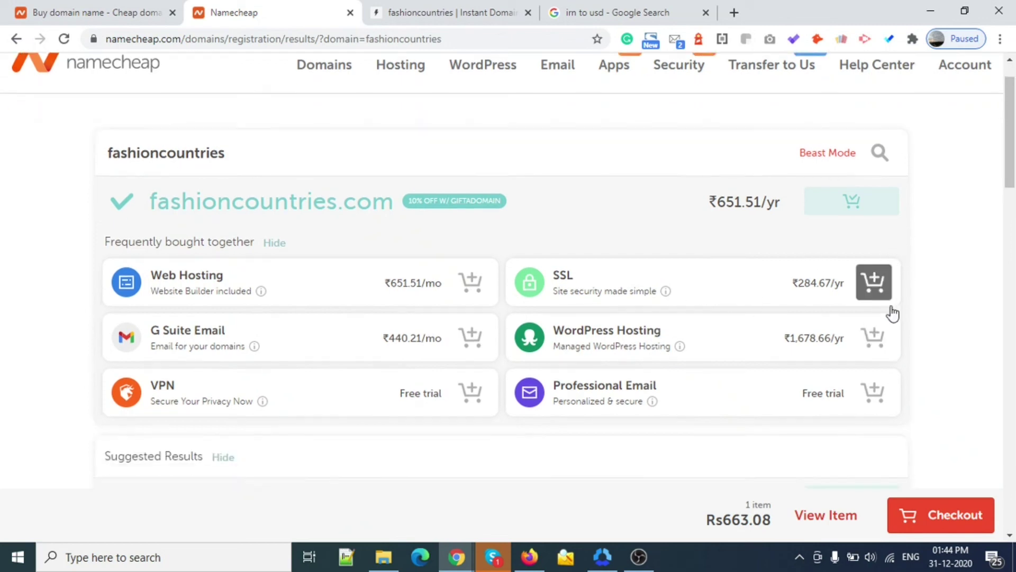
{"action": "scroll", "coordinate": [892, 312], "scroll_direction": "down", "scroll_amount": 15}
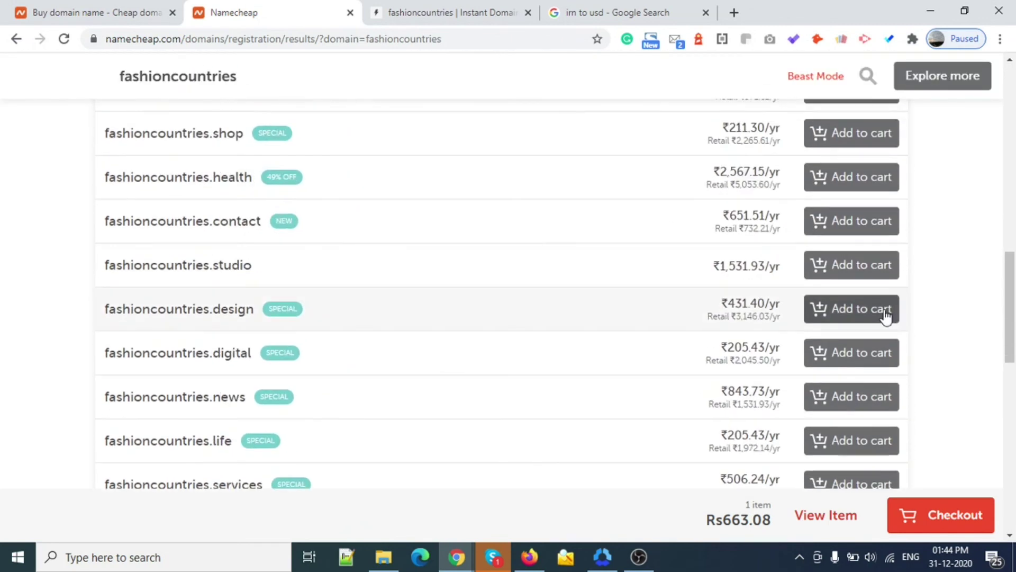
{"action": "scroll", "coordinate": [884, 312], "scroll_direction": "up", "scroll_amount": 15}
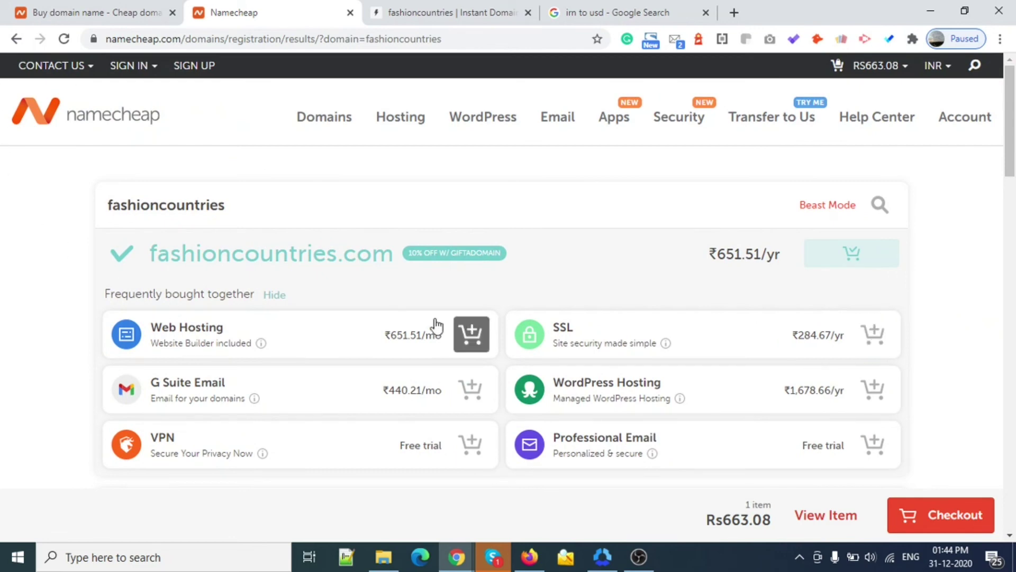
- Compare Namecheap's prices with the Instant Domain Search results for fashioncountries
{"action": "left_click", "coordinate": [453, 14]}
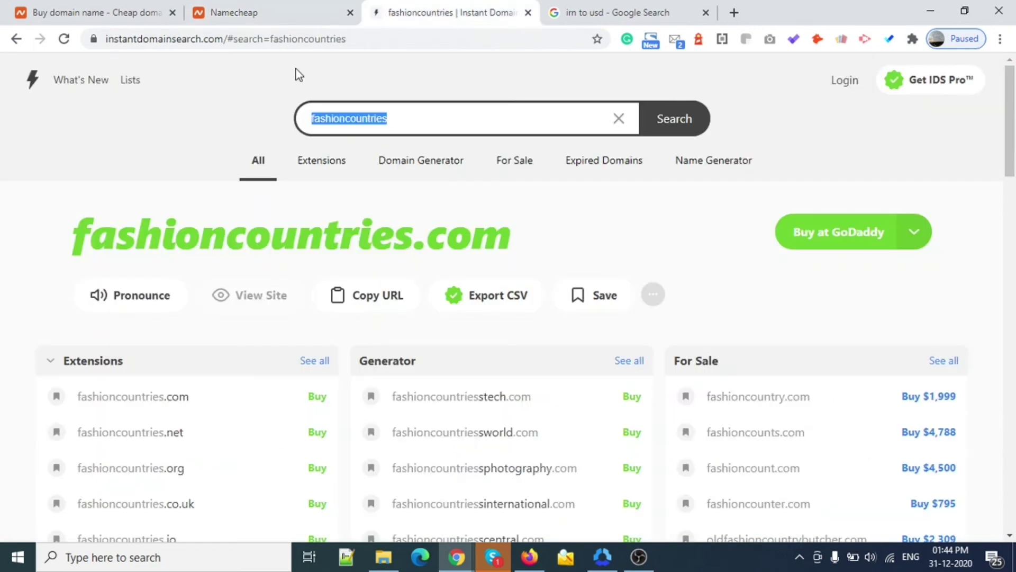
{"action": "left_click", "coordinate": [250, 8]}
{"action": "left_click", "coordinate": [415, 21]}
- Browse Namecheap's other fashioncountries extensions, such as .xyz at ₹73.37/yr and .club at ₹122.52/yr
{"action": "left_click", "coordinate": [316, 10]}
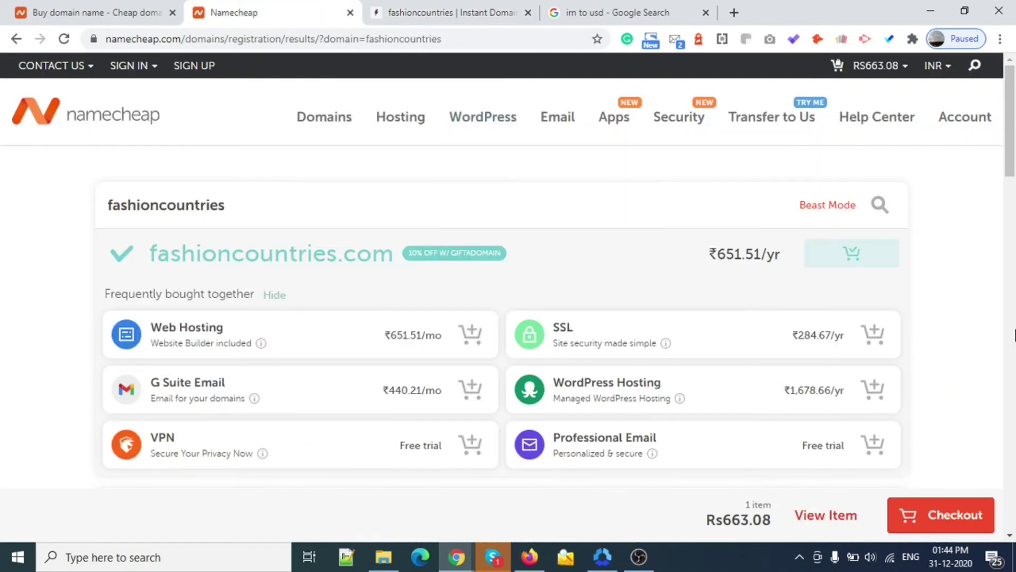
{"action": "scroll", "coordinate": [944, 329], "scroll_direction": "down", "scroll_amount": 9}
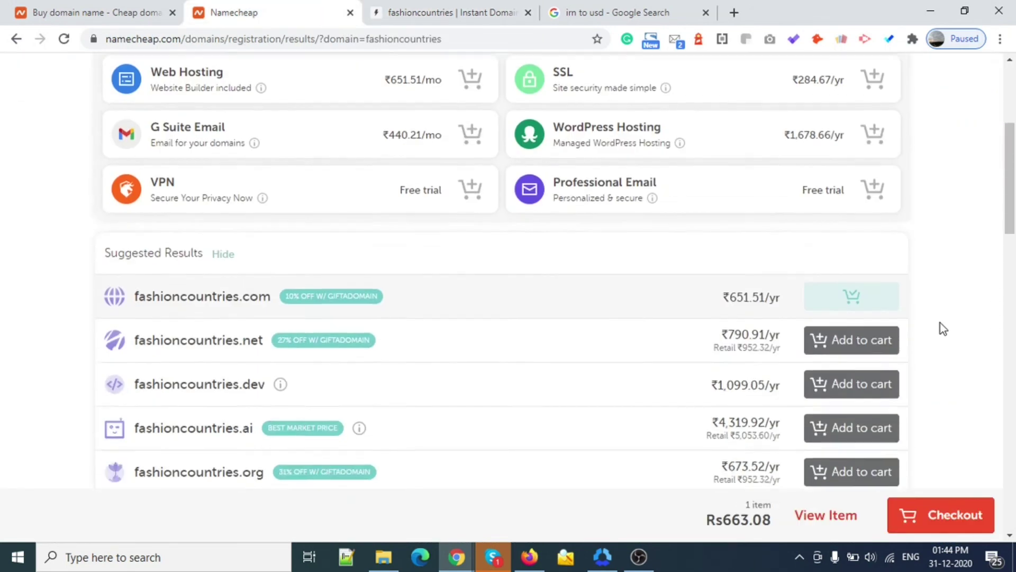
{"action": "scroll", "coordinate": [944, 328], "scroll_direction": "down", "scroll_amount": 7}
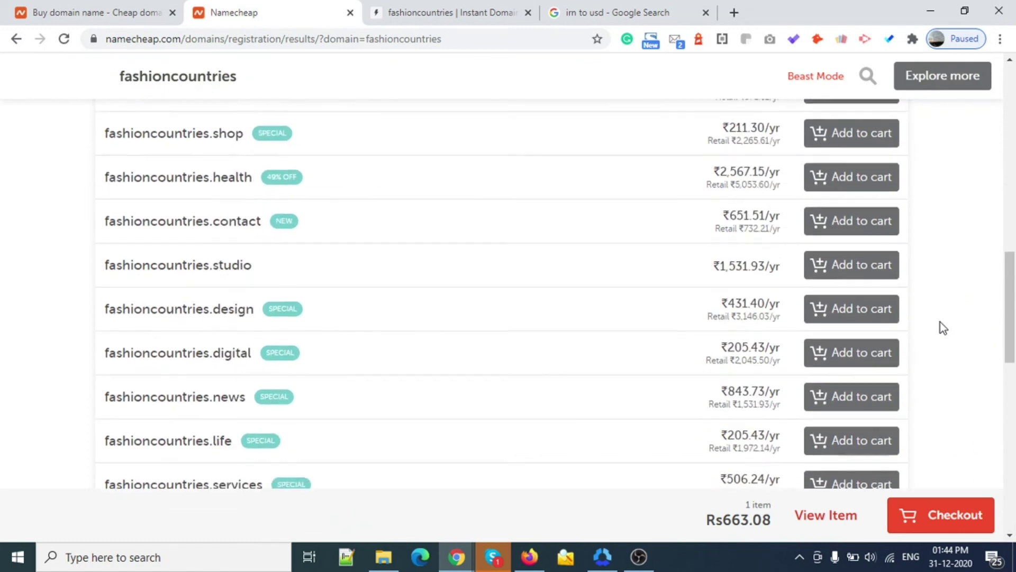
{"action": "scroll", "coordinate": [943, 328], "scroll_direction": "down", "scroll_amount": 3}
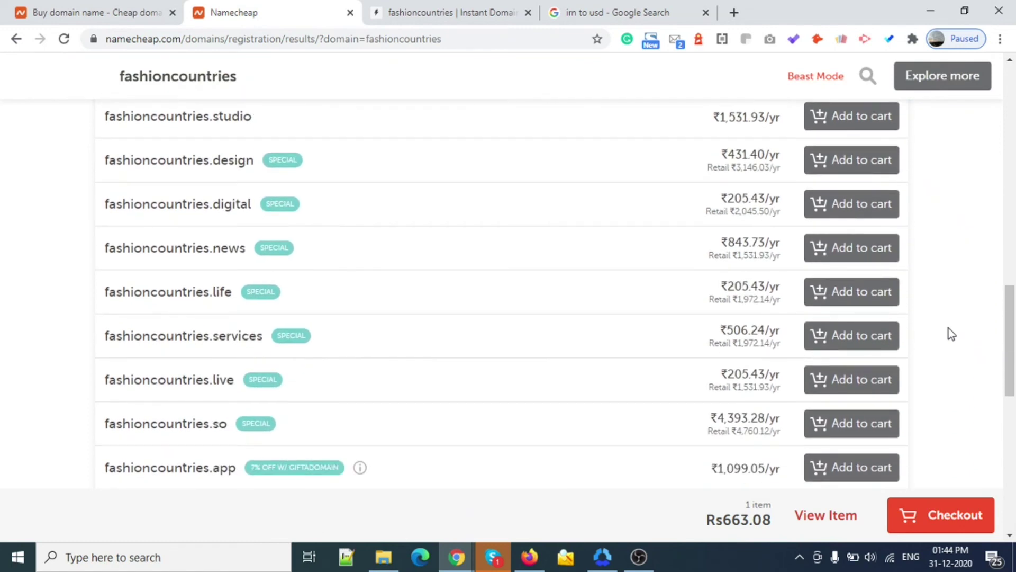
{"action": "scroll", "coordinate": [921, 331], "scroll_direction": "up", "scroll_amount": 7}
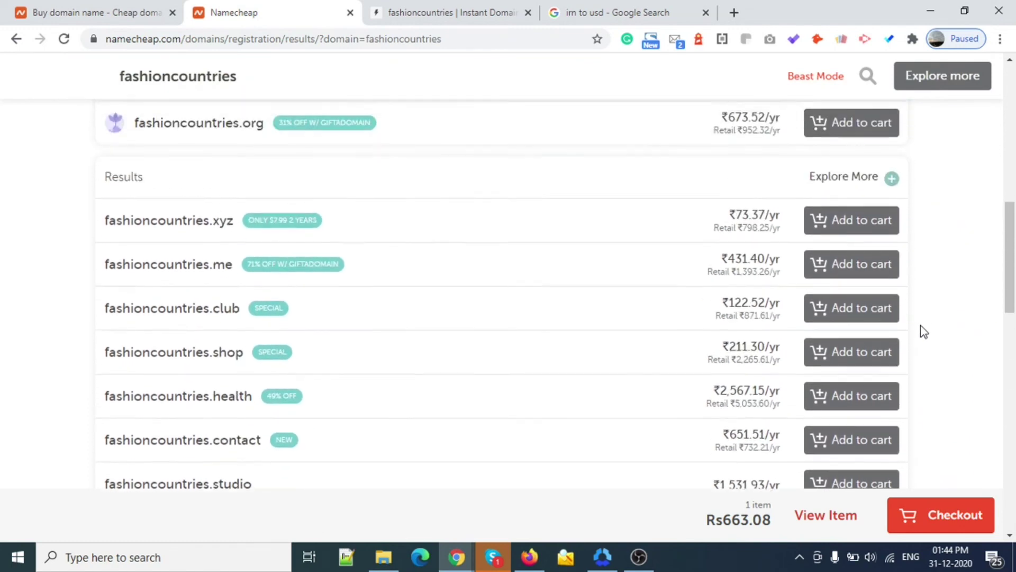